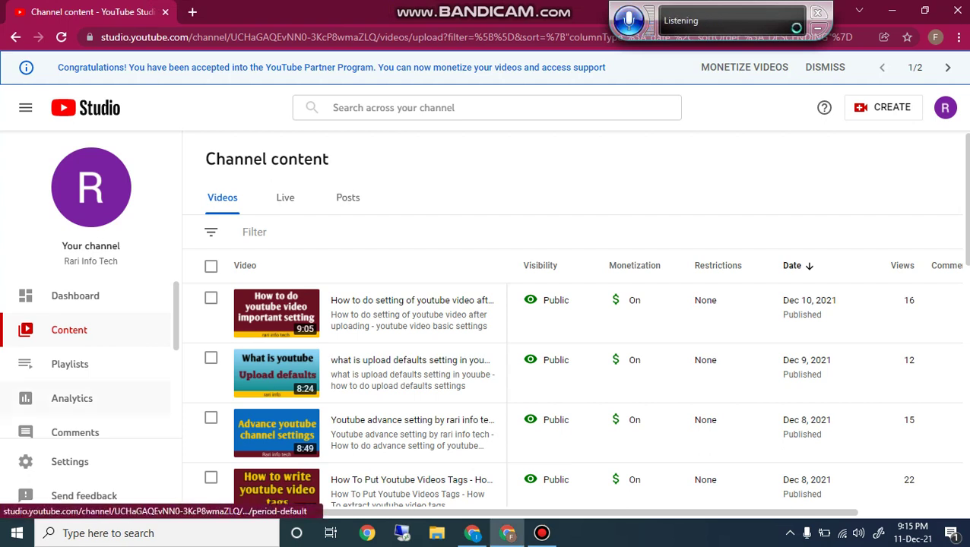
Open the details of the channel's newest video, "How to do setting of youtube video after uploading"
{"action": "left_click", "coordinate": [75, 296]}
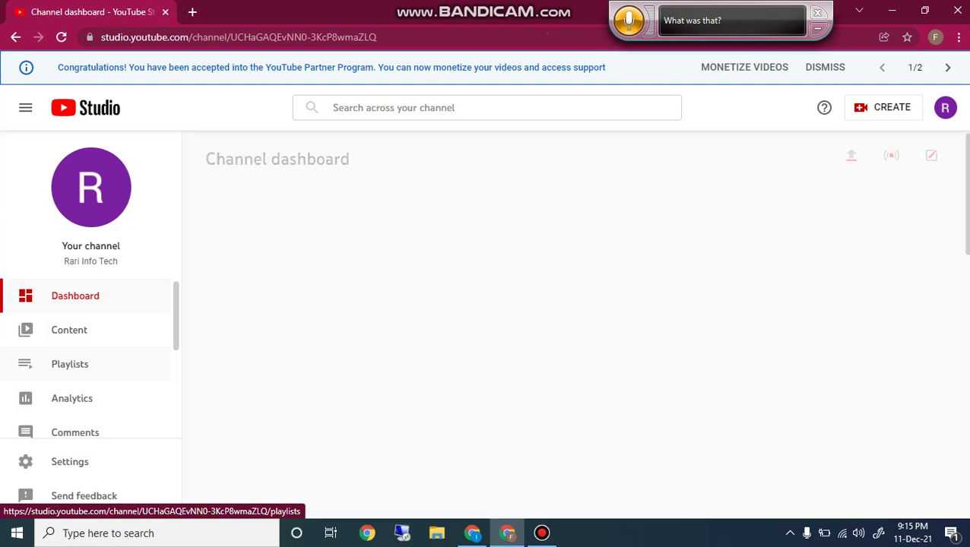
{"action": "left_click", "coordinate": [69, 330]}
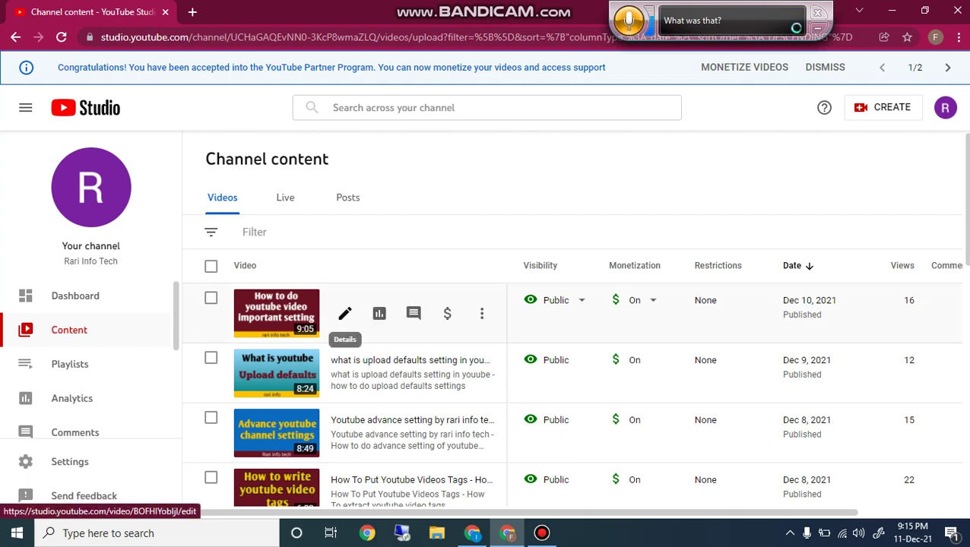
{"action": "left_click", "coordinate": [345, 311]}
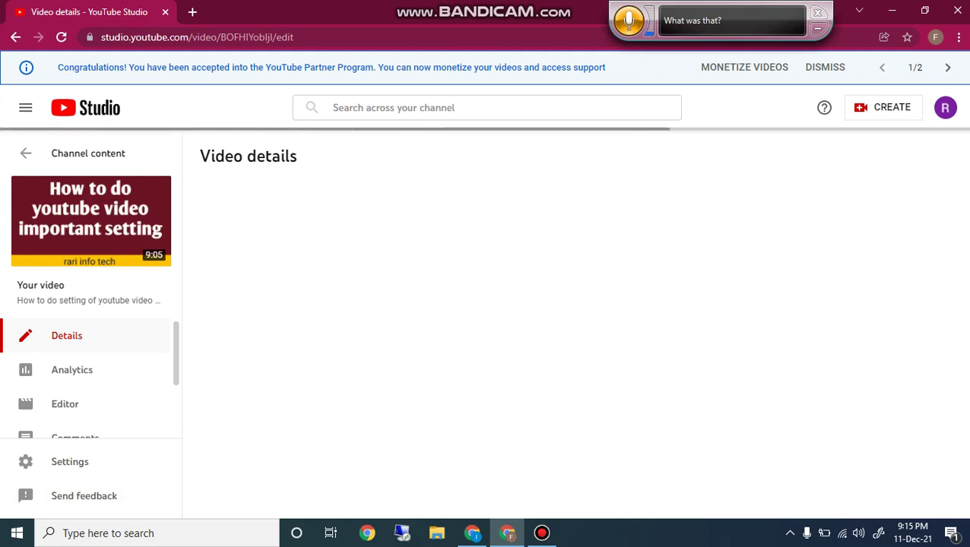
{"action": "key", "text": "Home"}
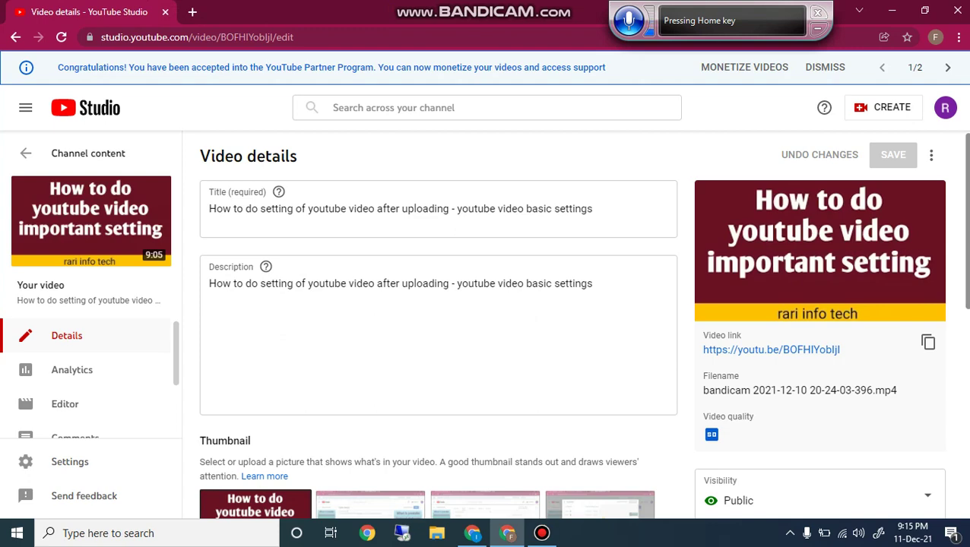
Open the end screen editor for this video from its details
{"action": "scroll", "coordinate": [487, 327], "scroll_direction": "down", "scroll_amount": 1}
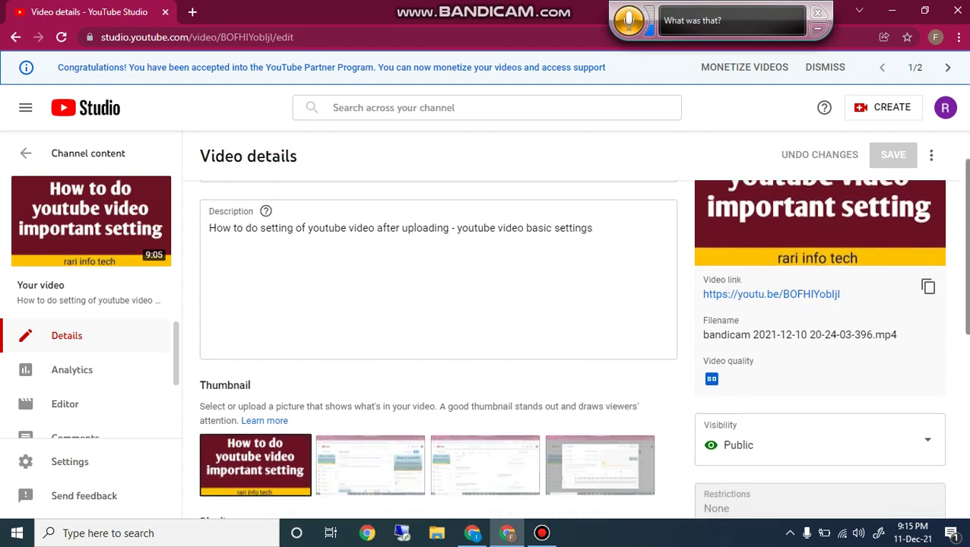
{"action": "scroll", "coordinate": [582, 337], "scroll_direction": "down", "scroll_amount": 4}
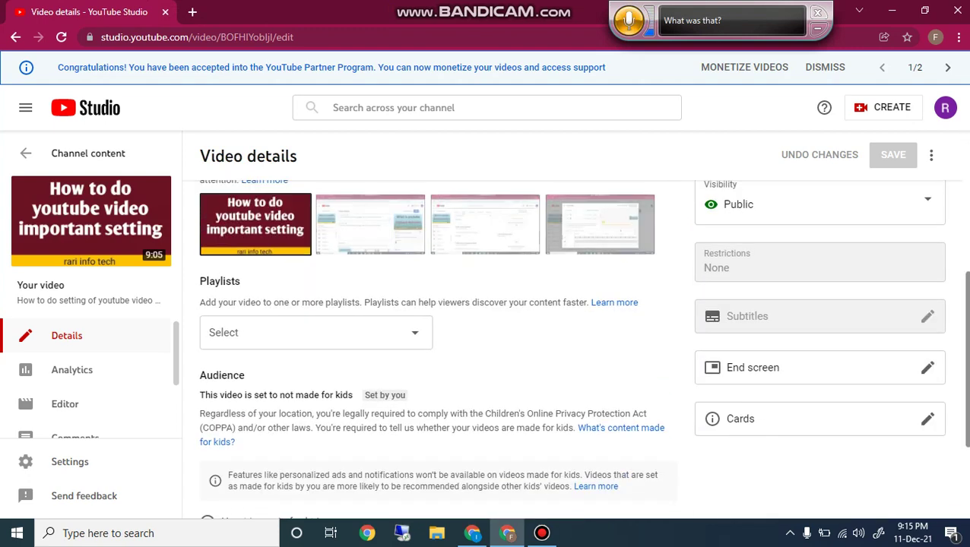
{"action": "scroll", "coordinate": [582, 338], "scroll_direction": "down", "scroll_amount": 2}
{"action": "scroll", "coordinate": [583, 337], "scroll_direction": "up", "scroll_amount": 3}
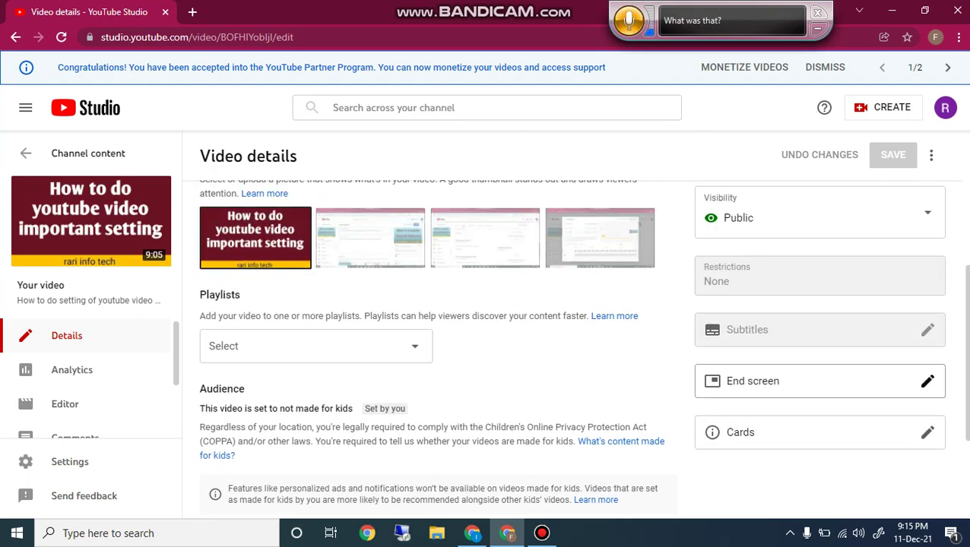
{"action": "left_click", "coordinate": [927, 381]}
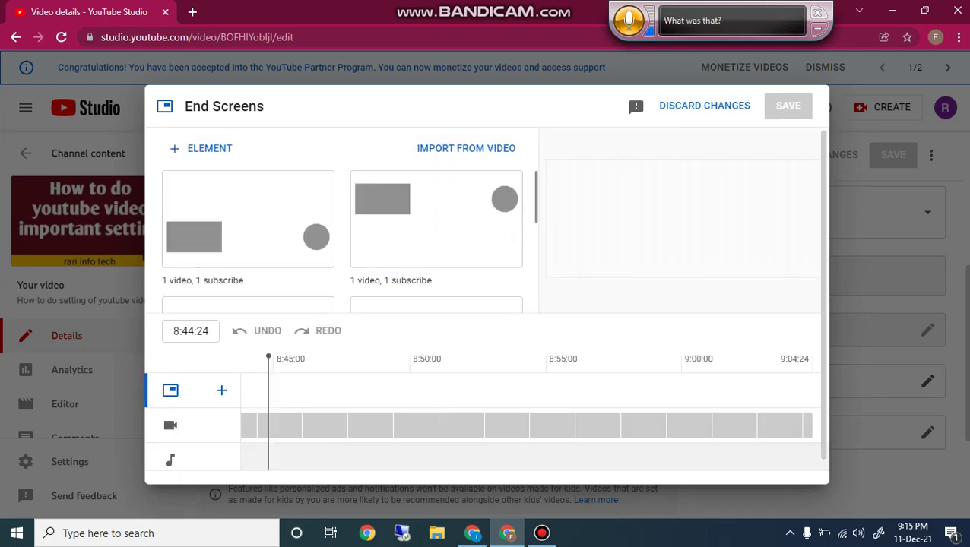
Try to import an end screen from the "what is upload defaults setting" video, and close the video chooser
{"action": "left_click", "coordinate": [466, 149]}
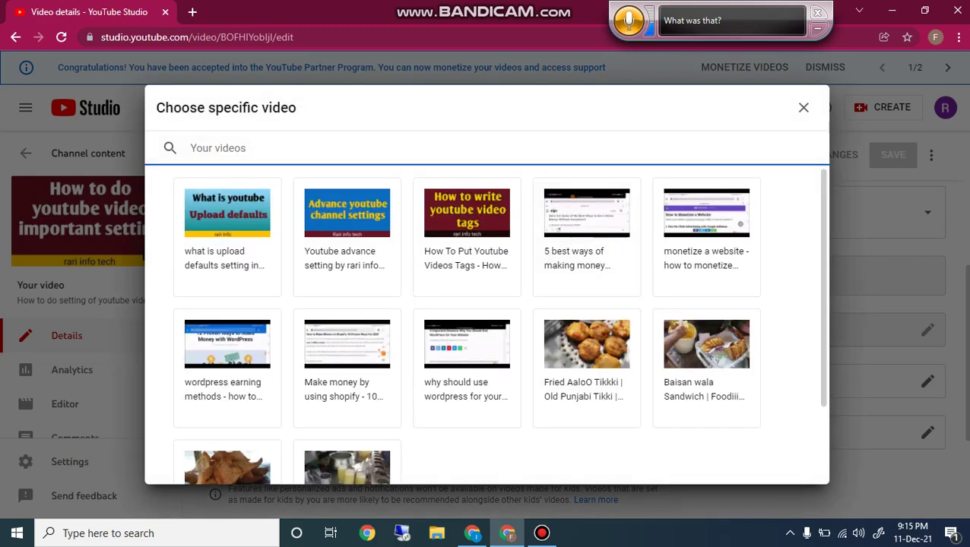
{"action": "scroll", "coordinate": [487, 327], "scroll_direction": "down", "scroll_amount": 2}
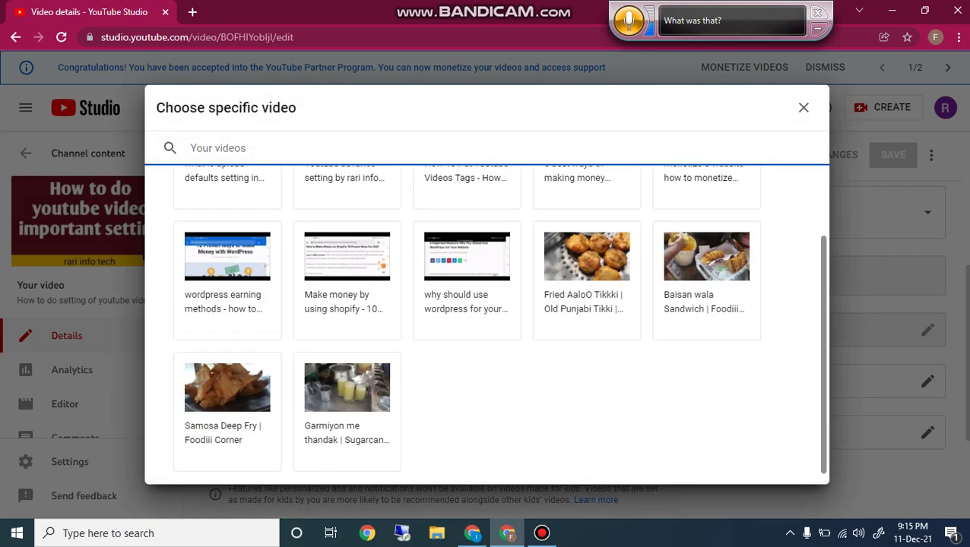
{"action": "scroll", "coordinate": [487, 327], "scroll_direction": "up", "scroll_amount": 1}
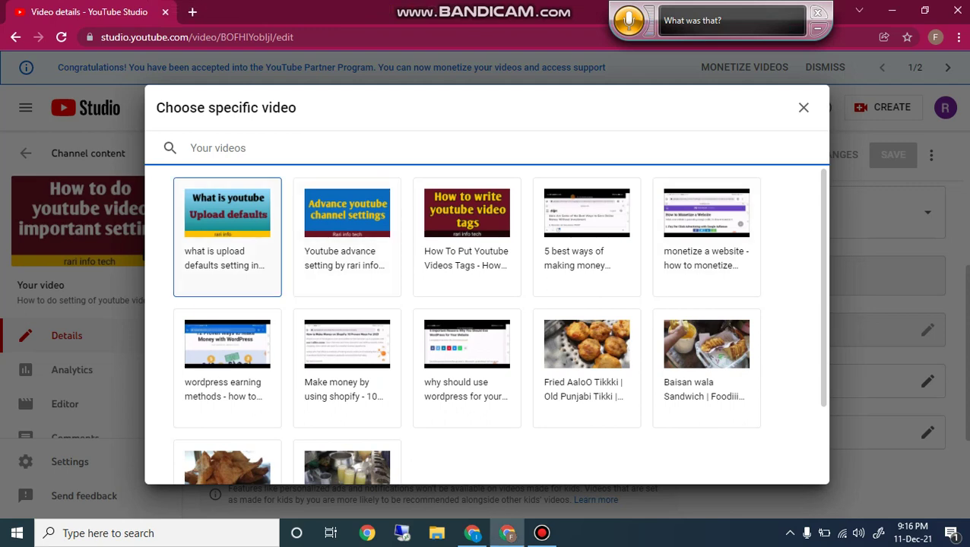
{"action": "left_click", "coordinate": [229, 237]}
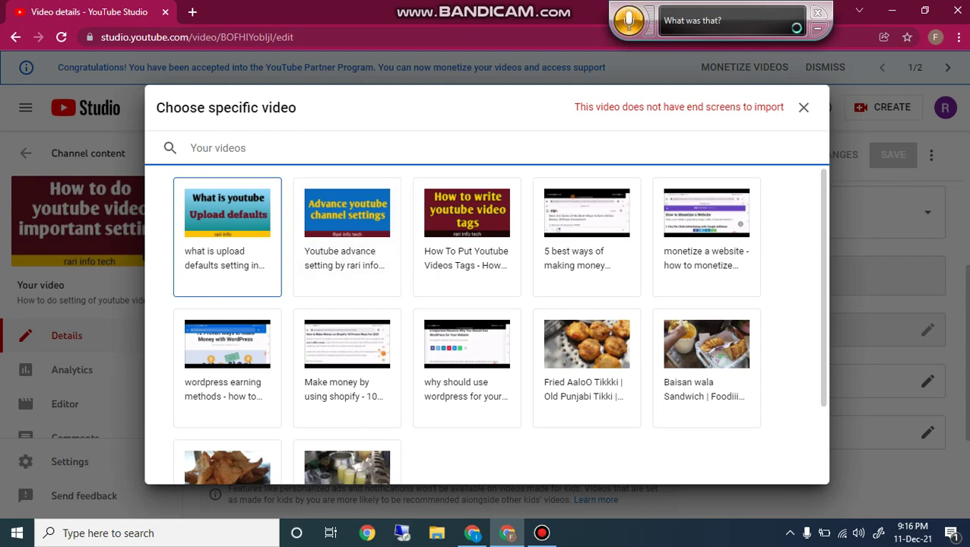
{"action": "left_click", "coordinate": [804, 107]}
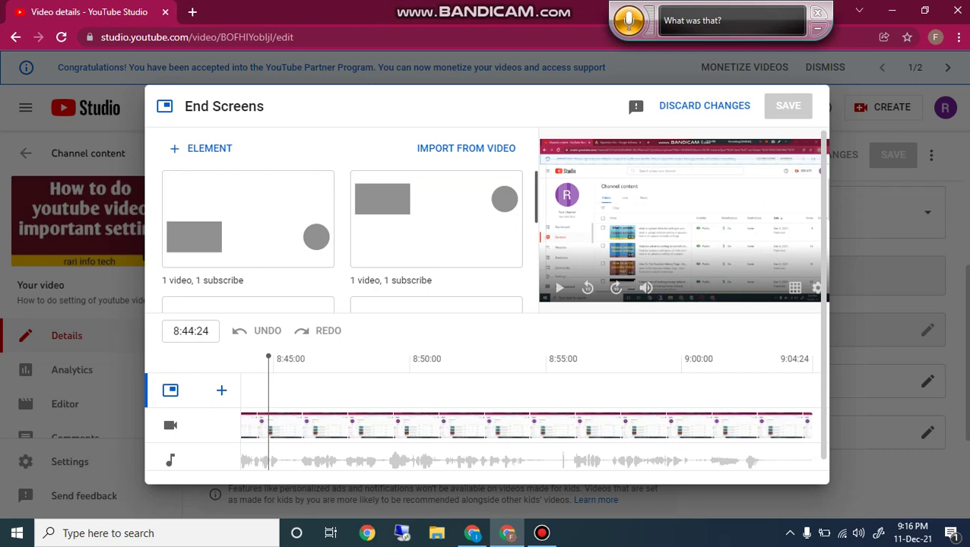
Examine the ready-made end screen layouts that combine video, playlist and subscribe elements
{"action": "scroll", "coordinate": [342, 241], "scroll_direction": "down", "scroll_amount": 2}
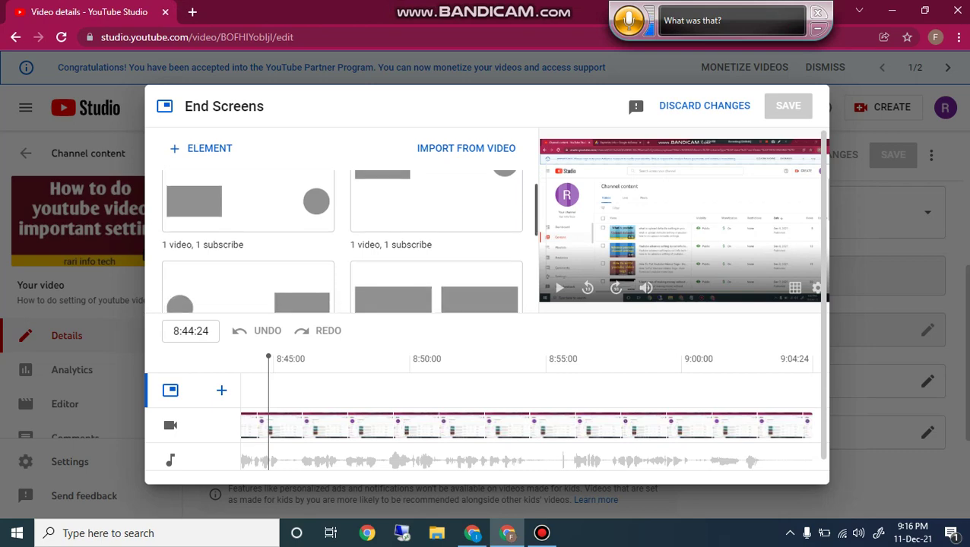
{"action": "scroll", "coordinate": [342, 241], "scroll_direction": "up", "scroll_amount": 2}
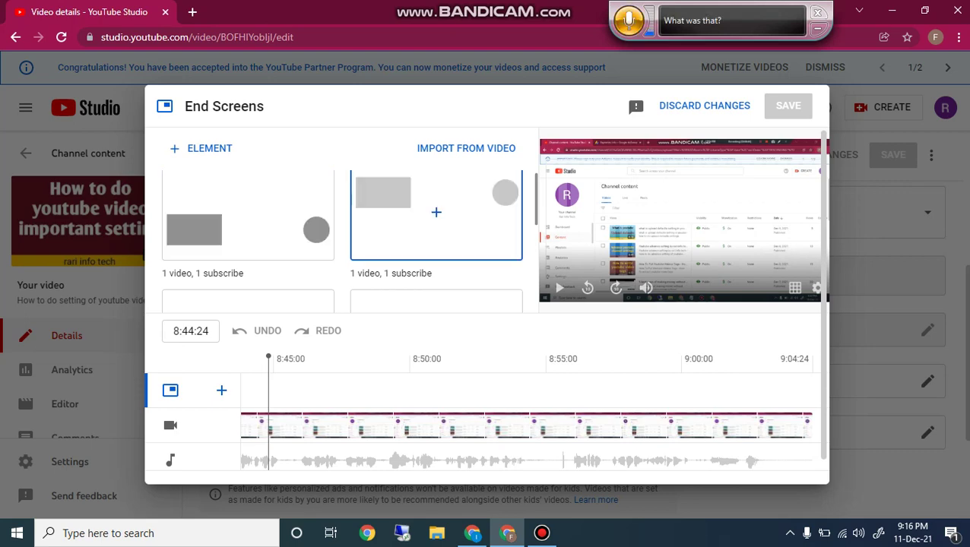
{"action": "scroll", "coordinate": [342, 241], "scroll_direction": "down", "scroll_amount": 3}
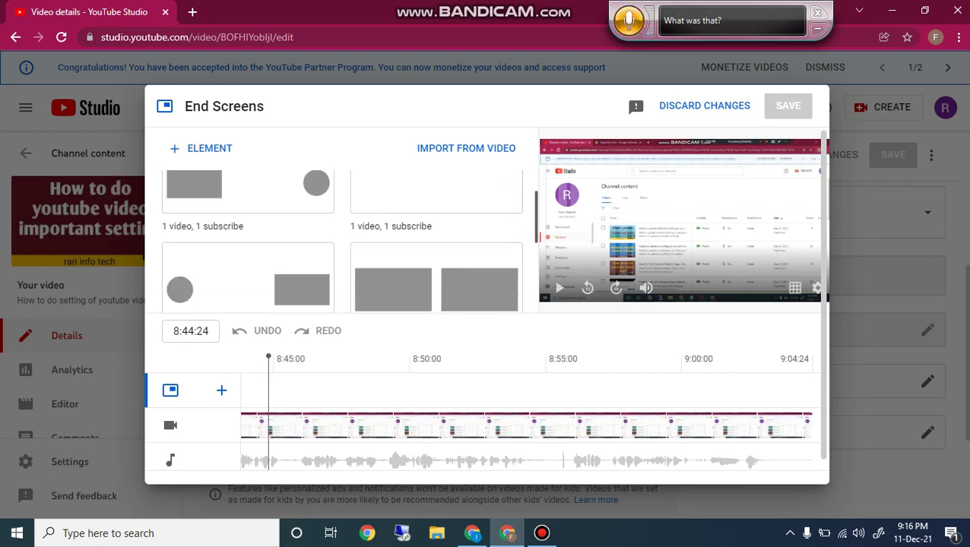
{"action": "scroll", "coordinate": [342, 241], "scroll_direction": "down", "scroll_amount": 2}
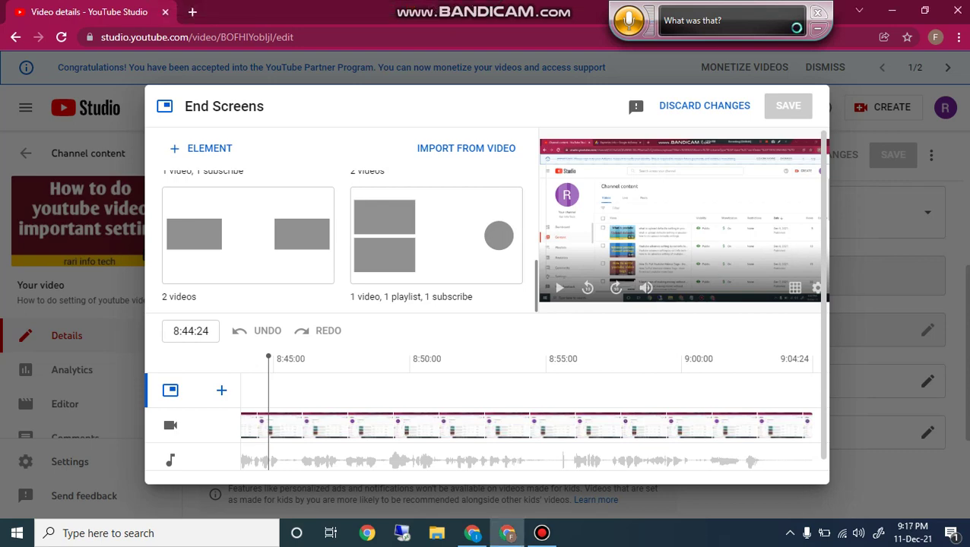
{"action": "scroll", "coordinate": [342, 240], "scroll_direction": "up", "scroll_amount": 3}
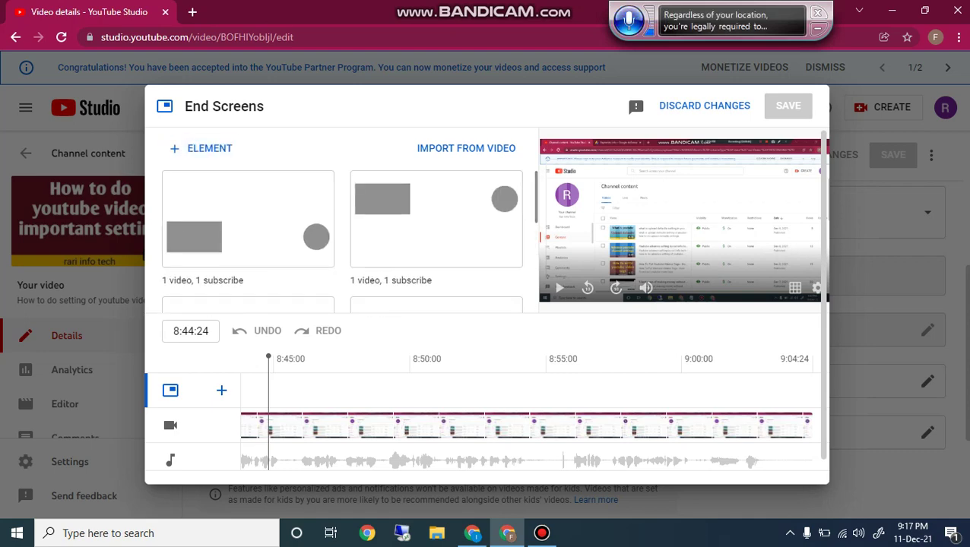
Add a video element to the end screen and set it to feature the Best for viewer video
{"action": "left_click", "coordinate": [209, 149]}
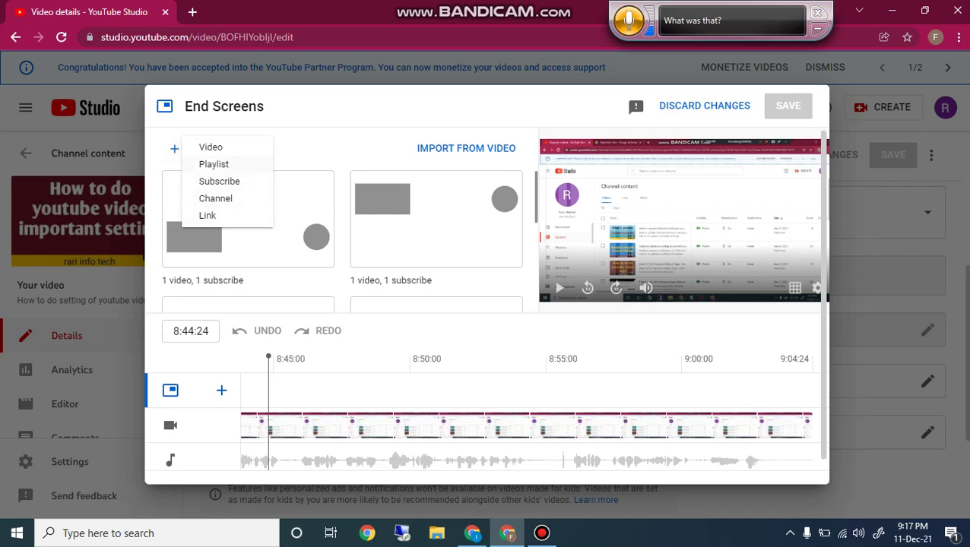
{"action": "left_click", "coordinate": [210, 146]}
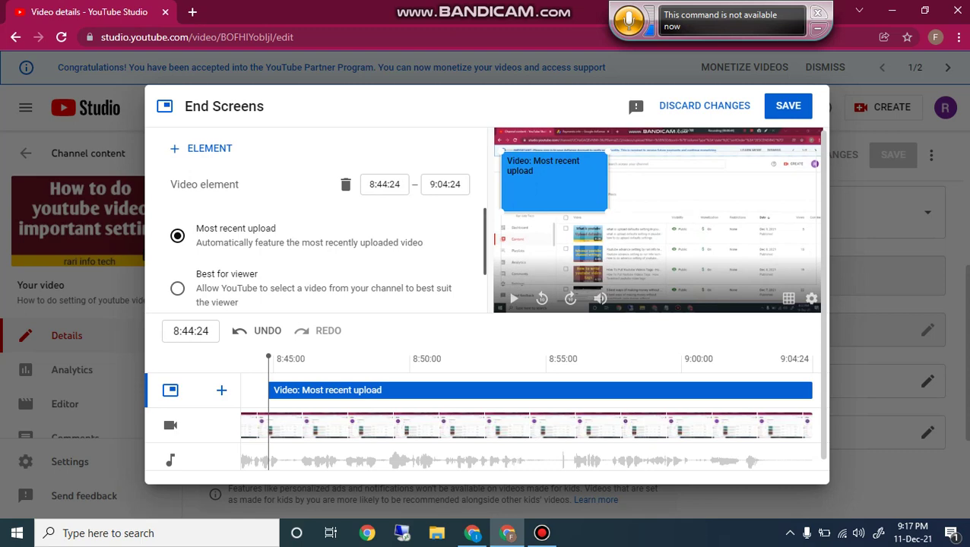
{"action": "left_click_drag", "start_coordinate": [484, 242], "coordinate": [485, 280]}
{"action": "scroll", "coordinate": [327, 256], "scroll_direction": "up", "scroll_amount": 2}
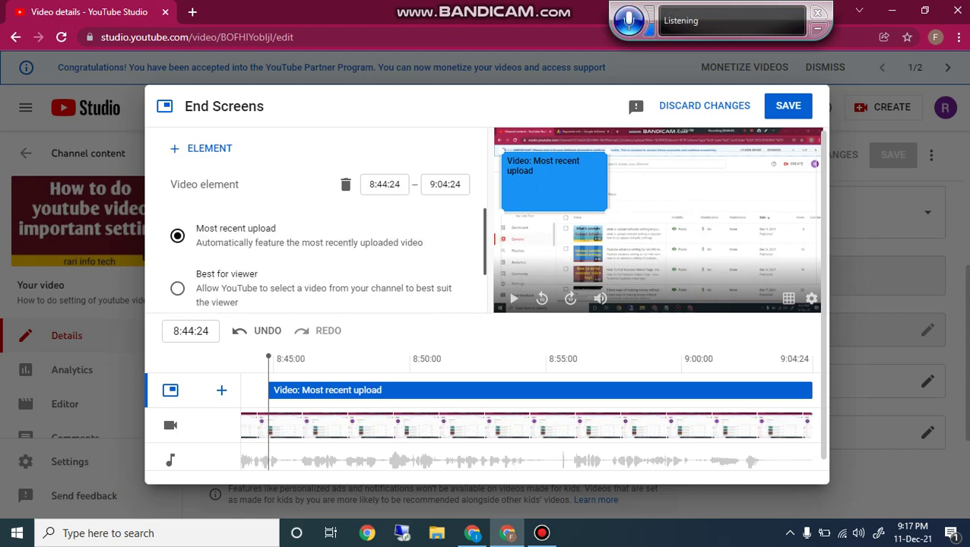
{"action": "scroll", "coordinate": [327, 251], "scroll_direction": "down", "scroll_amount": 1}
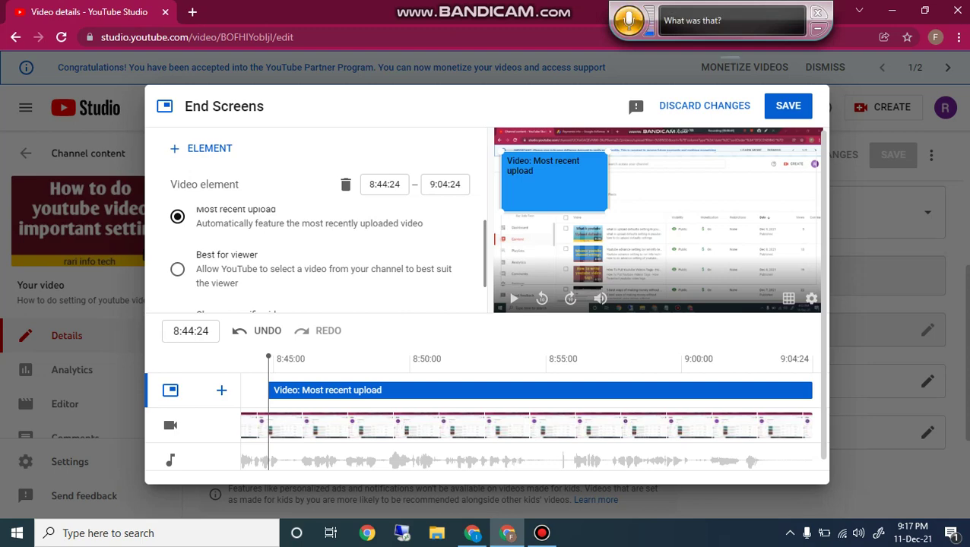
{"action": "left_click", "coordinate": [178, 269]}
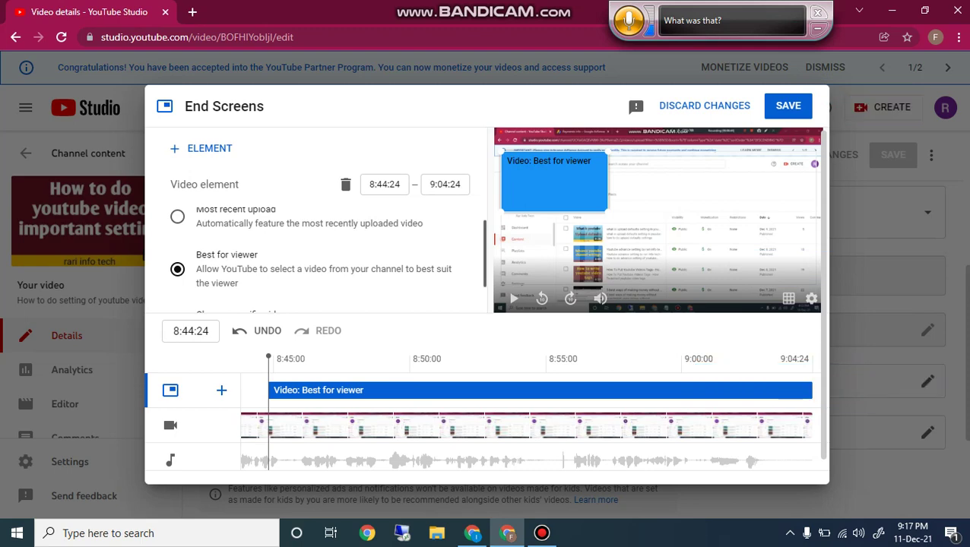
{"action": "scroll", "coordinate": [316, 258], "scroll_direction": "down", "scroll_amount": 1}
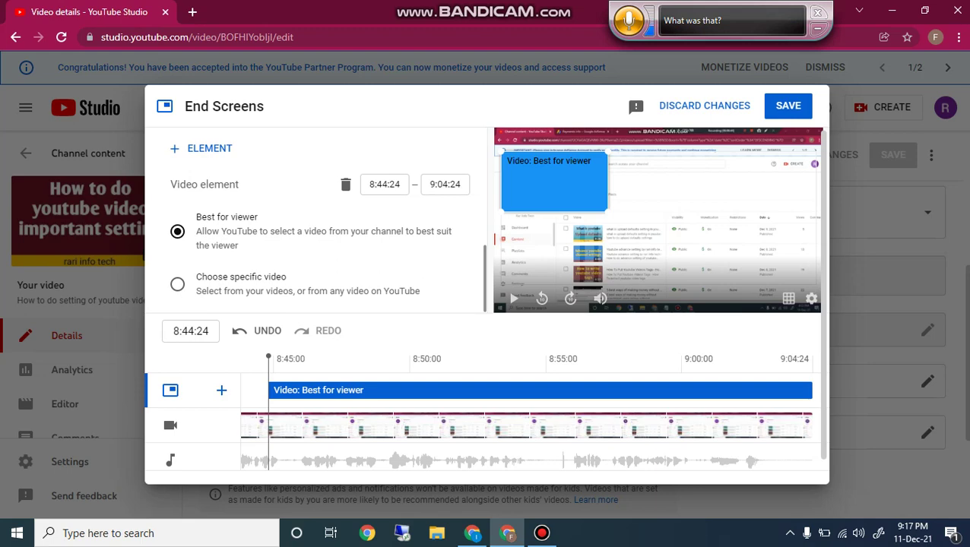
Set the video element to the specific channel video "Youtube advance setting by rari info tech"
{"action": "left_click", "coordinate": [177, 284]}
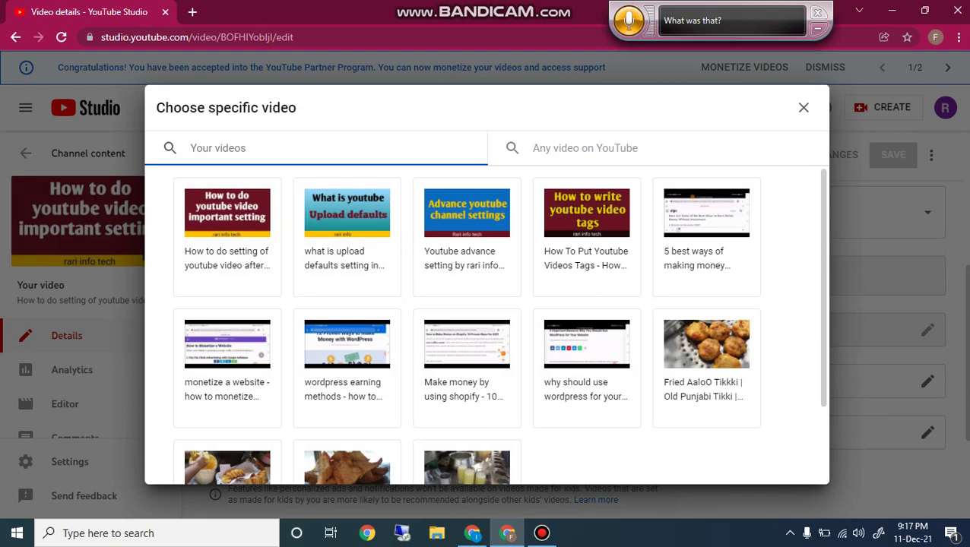
{"action": "left_click", "coordinate": [585, 148]}
{"action": "left_click", "coordinate": [218, 148]}
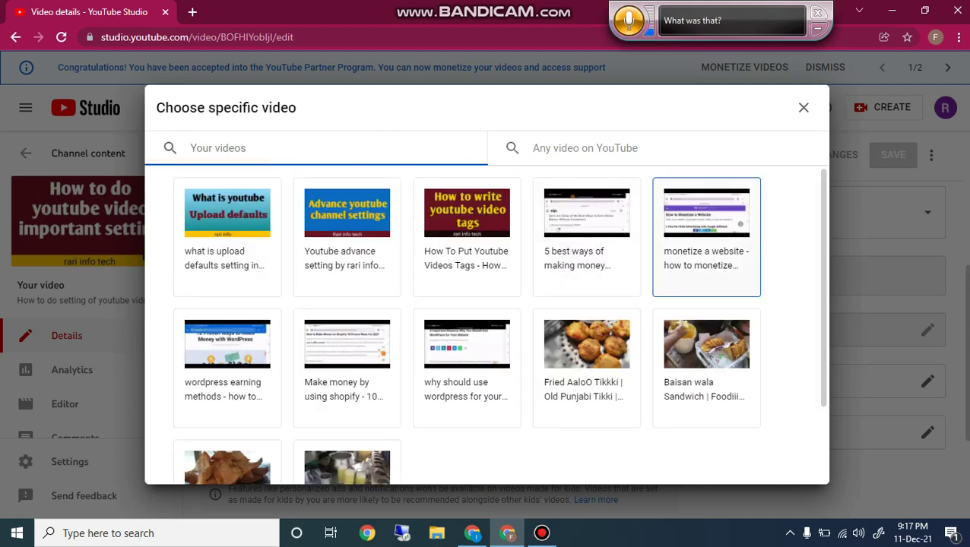
{"action": "scroll", "coordinate": [486, 327], "scroll_direction": "down", "scroll_amount": 2}
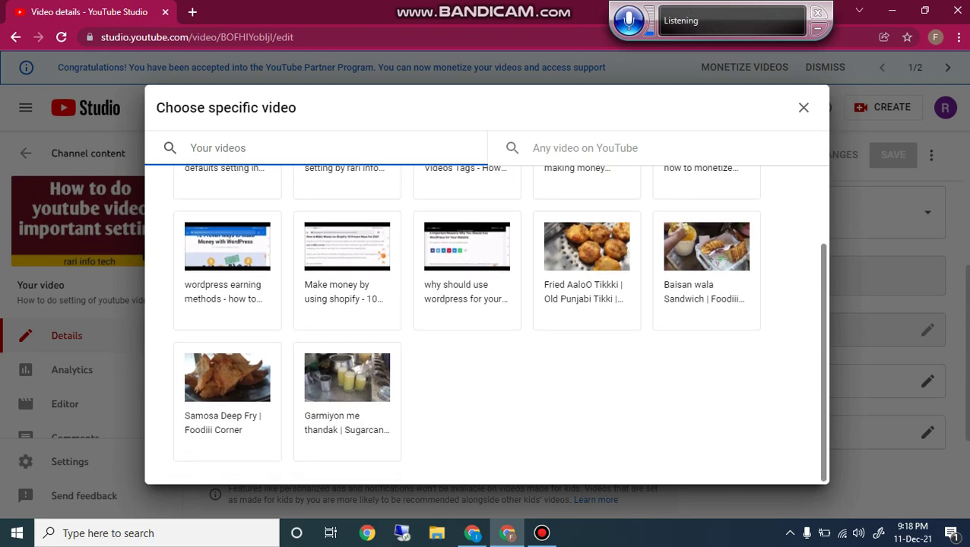
{"action": "scroll", "coordinate": [486, 327], "scroll_direction": "up", "scroll_amount": 2}
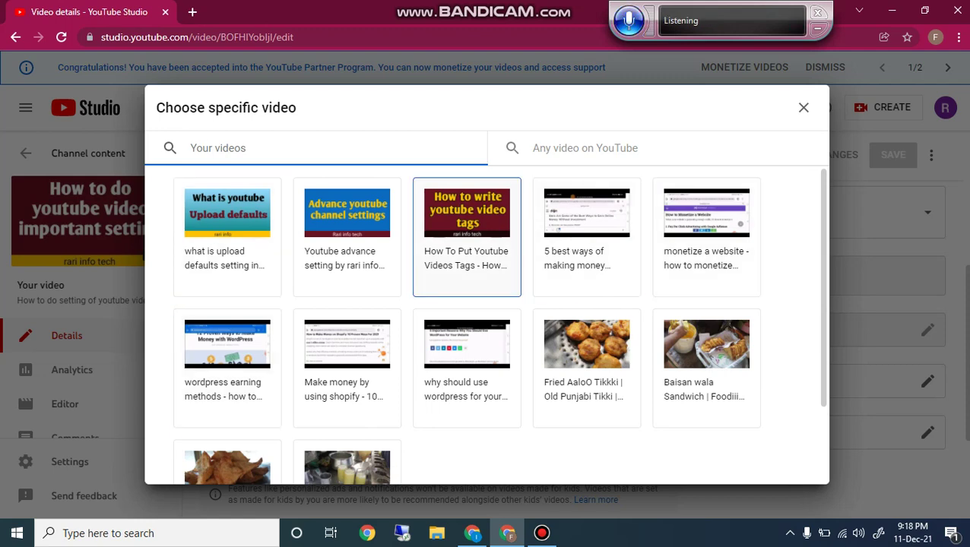
{"action": "left_click", "coordinate": [347, 228]}
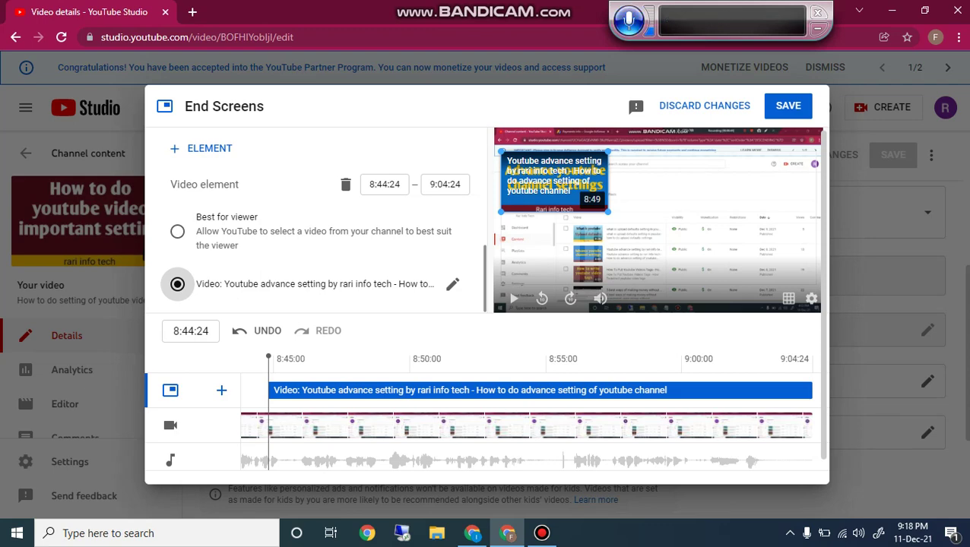
Move the video element to the upper right of the video frame and enlarge it toward the frame's right edge
{"action": "key", "text": "Home"}
{"action": "left_click_drag", "start_coordinate": [555, 182], "coordinate": [707, 185]}
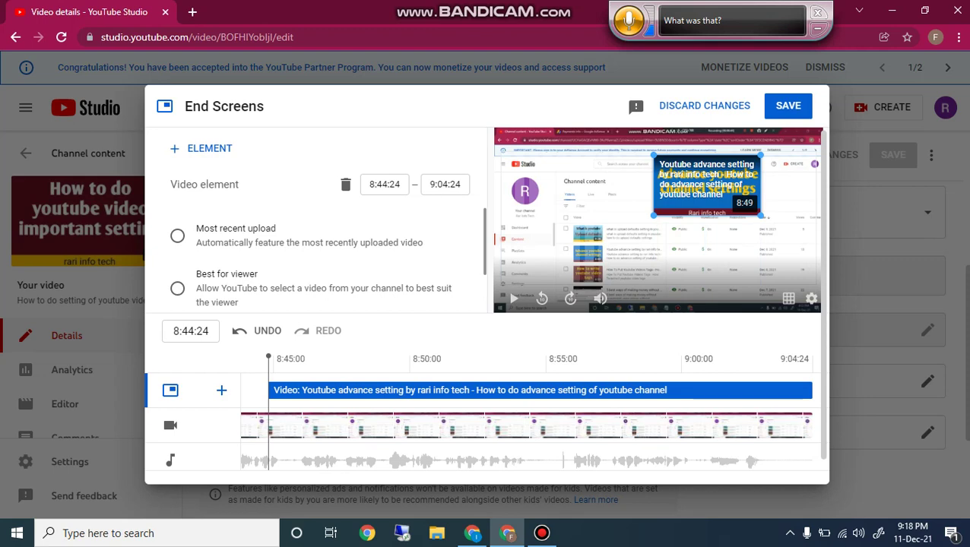
{"action": "left_click_drag", "start_coordinate": [761, 216], "coordinate": [802, 239]}
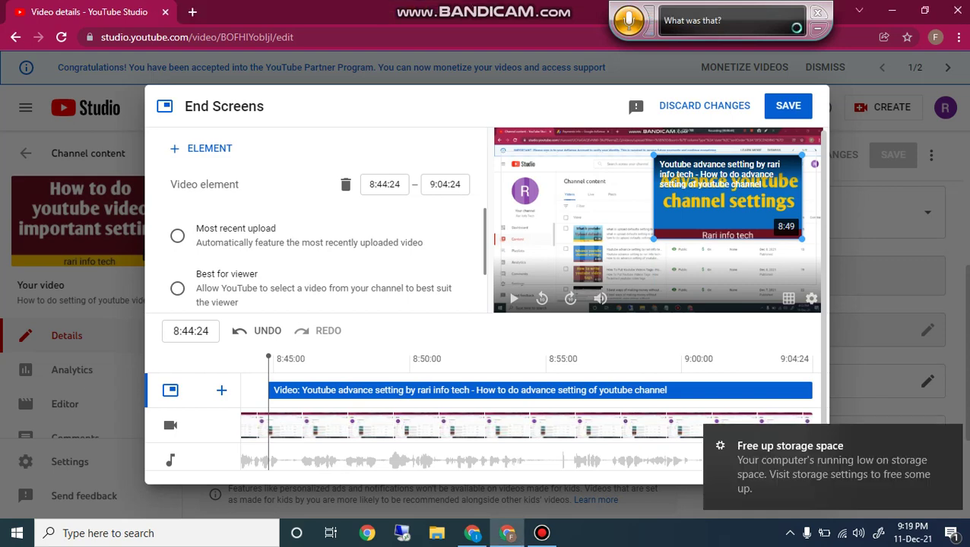
Search for "recipe" playlists for a playlist end screen element, look through the results and leave without choosing one
{"action": "left_click", "coordinate": [209, 149]}
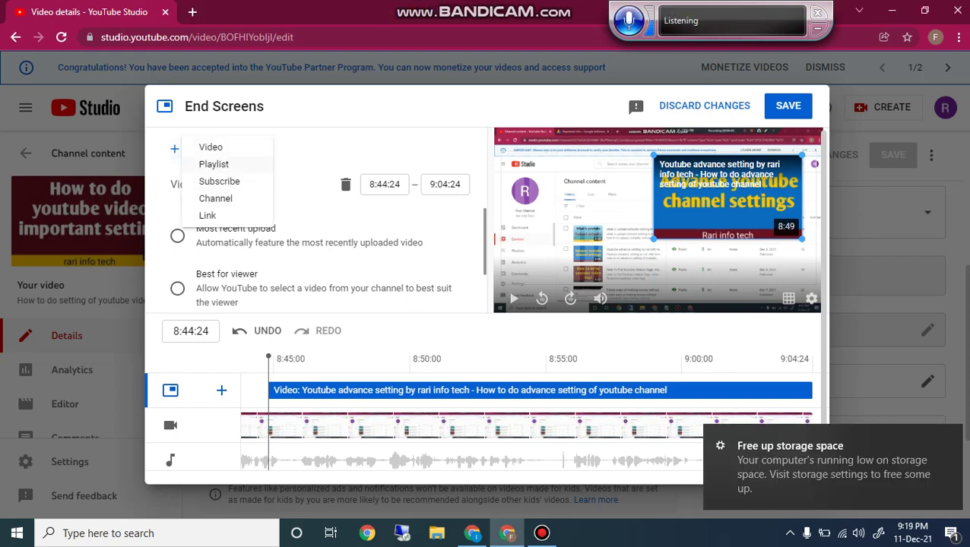
{"action": "left_click", "coordinate": [214, 164]}
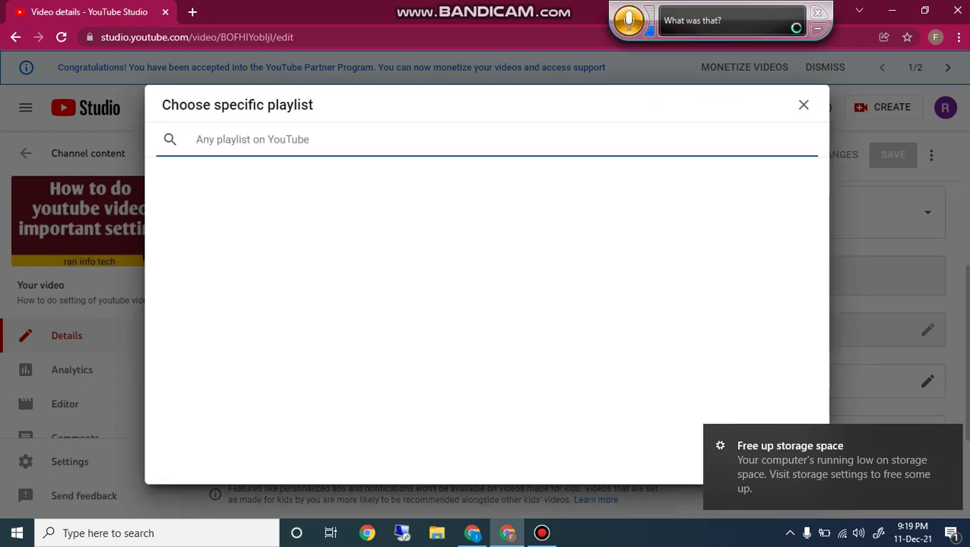
{"action": "type", "text": "reci"}
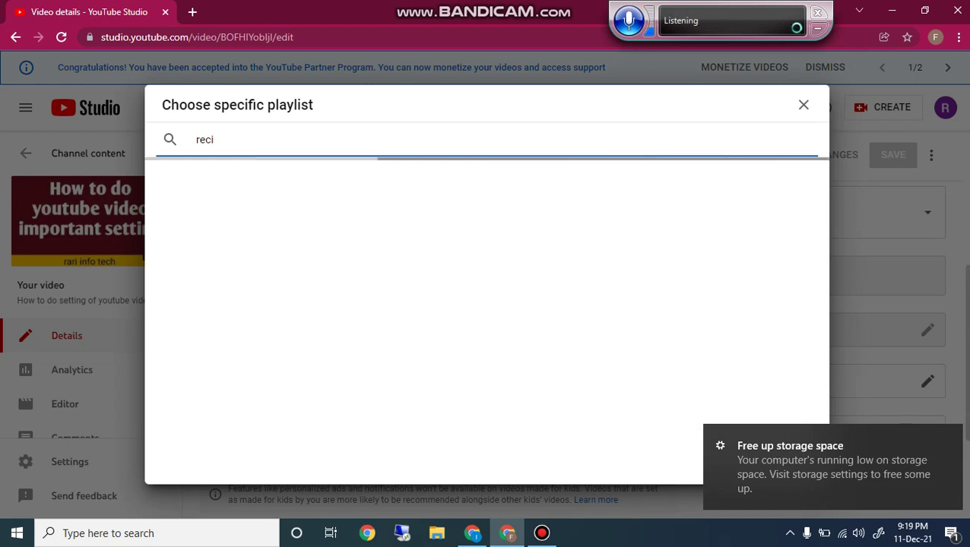
{"action": "type", "text": "pe"}
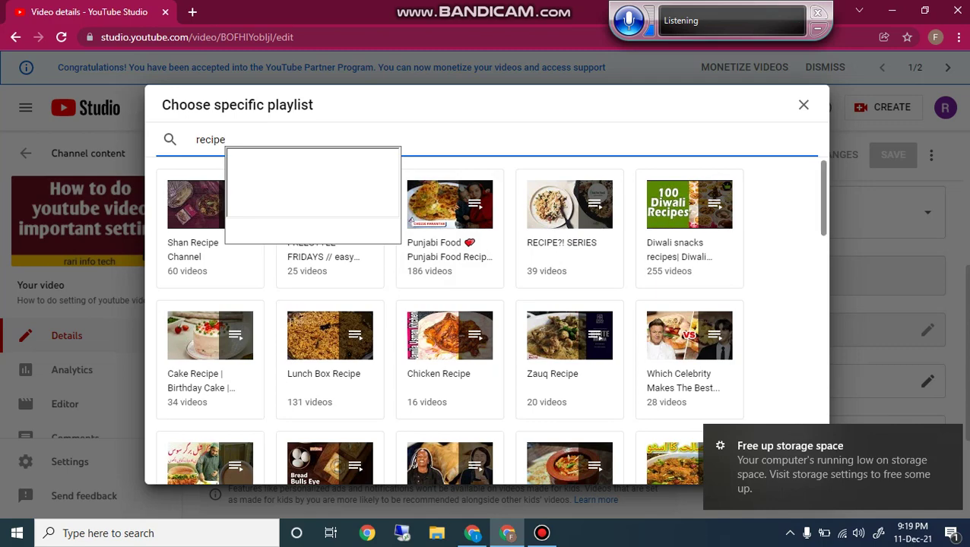
{"action": "scroll", "coordinate": [490, 321], "scroll_direction": "down", "scroll_amount": 6}
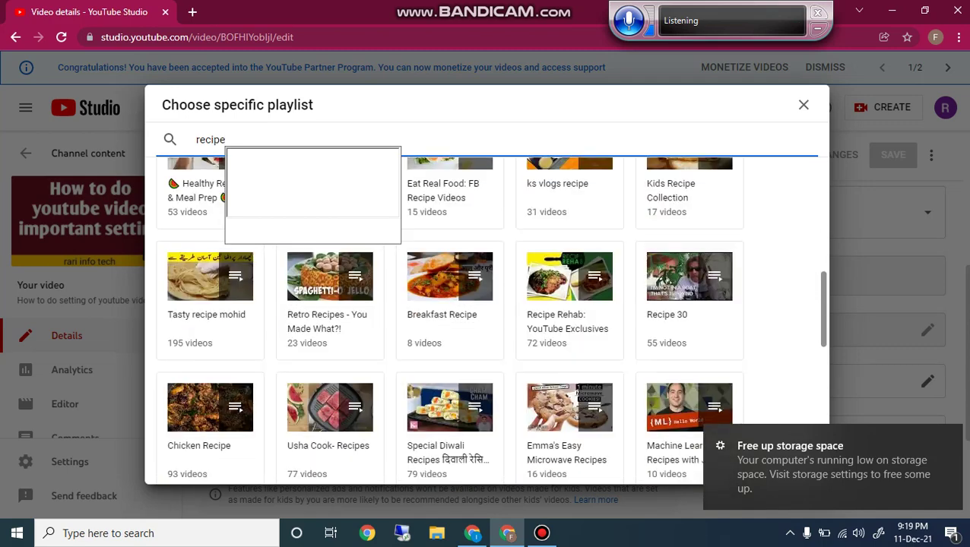
{"action": "scroll", "coordinate": [491, 321], "scroll_direction": "down", "scroll_amount": 5}
{"action": "scroll", "coordinate": [490, 321], "scroll_direction": "up", "scroll_amount": 7}
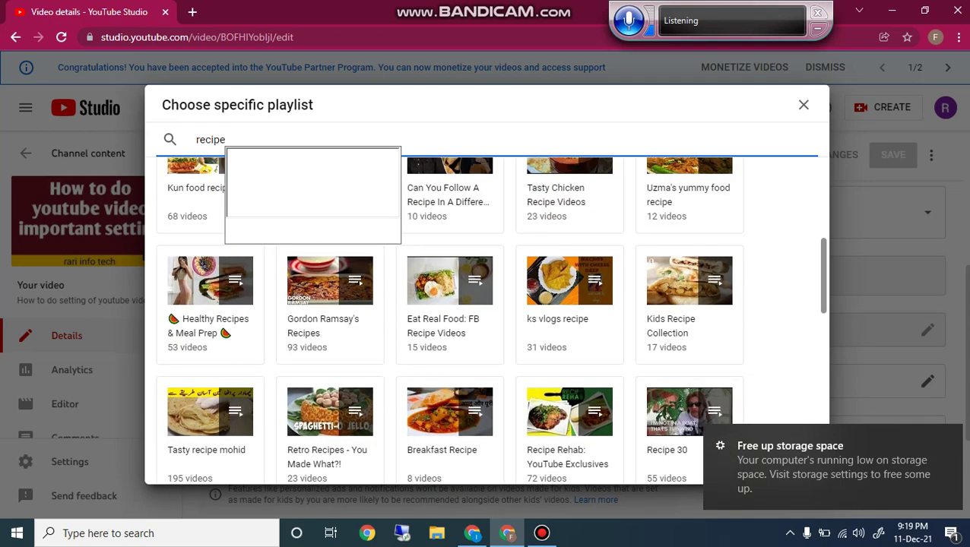
{"action": "scroll", "coordinate": [491, 321], "scroll_direction": "up", "scroll_amount": 4}
{"action": "scroll", "coordinate": [491, 321], "scroll_direction": "down", "scroll_amount": 8}
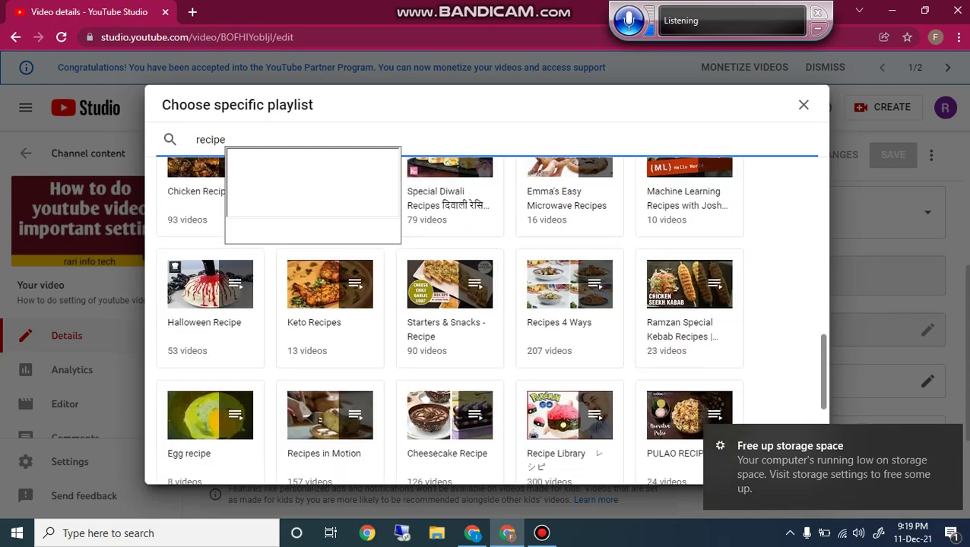
{"action": "scroll", "coordinate": [490, 321], "scroll_direction": "down", "scroll_amount": 3}
{"action": "scroll", "coordinate": [490, 321], "scroll_direction": "up", "scroll_amount": 10}
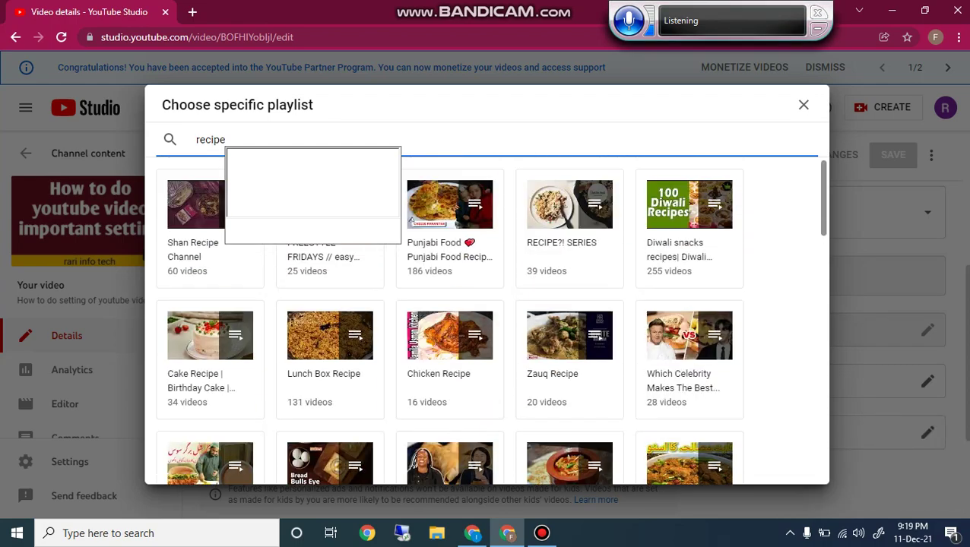
{"action": "left_click", "coordinate": [804, 104]}
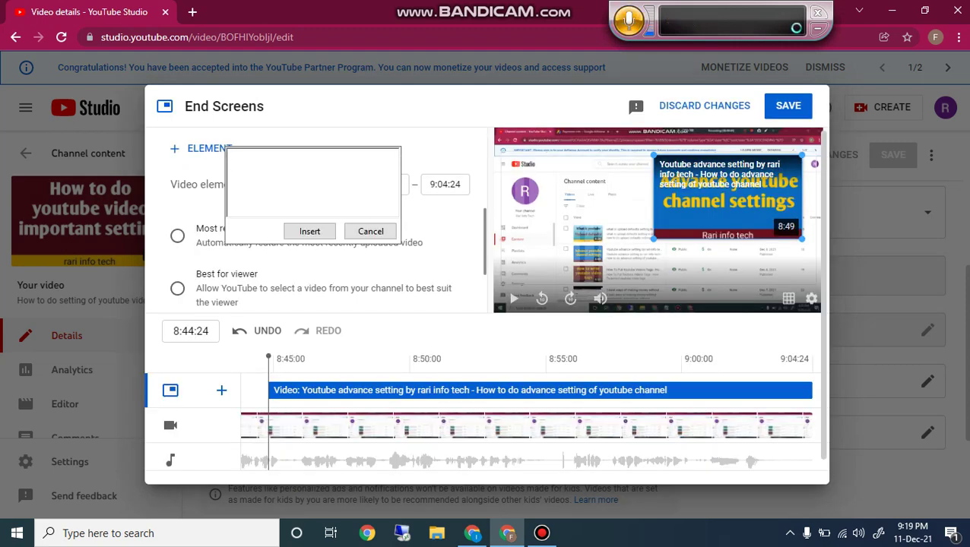
{"action": "left_click", "coordinate": [371, 231]}
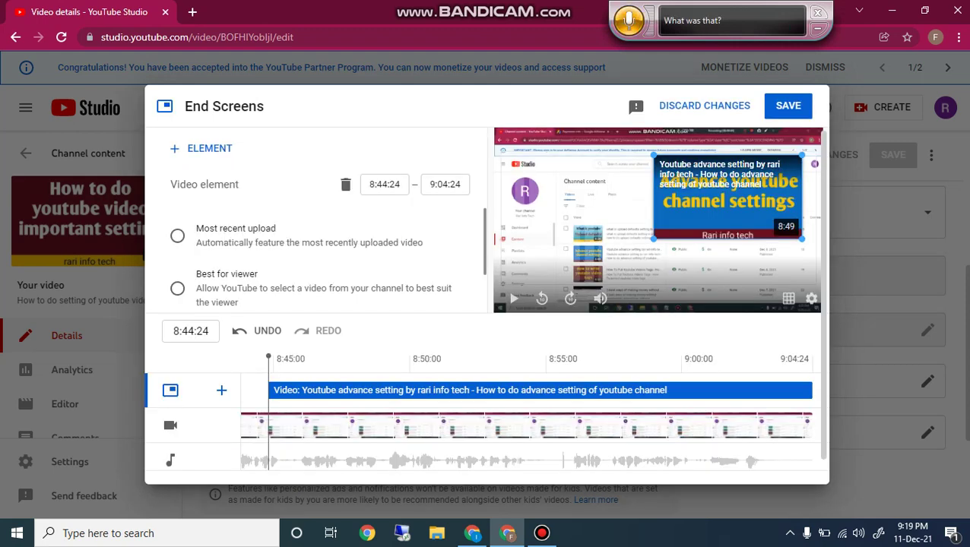
Add a subscribe element to the end screen and place it in the upper left of the video frame, beside the video element
{"action": "left_click", "coordinate": [199, 148]}
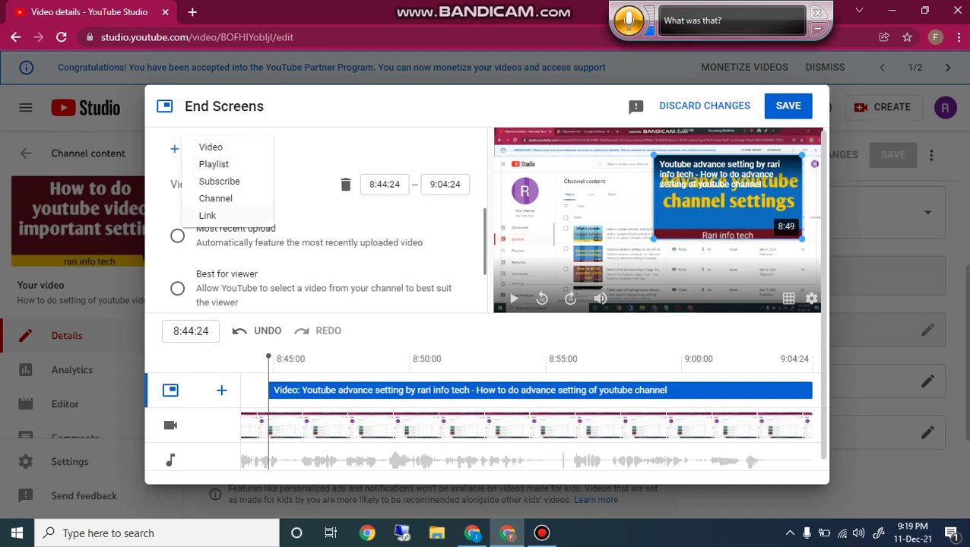
{"action": "left_click", "coordinate": [219, 181]}
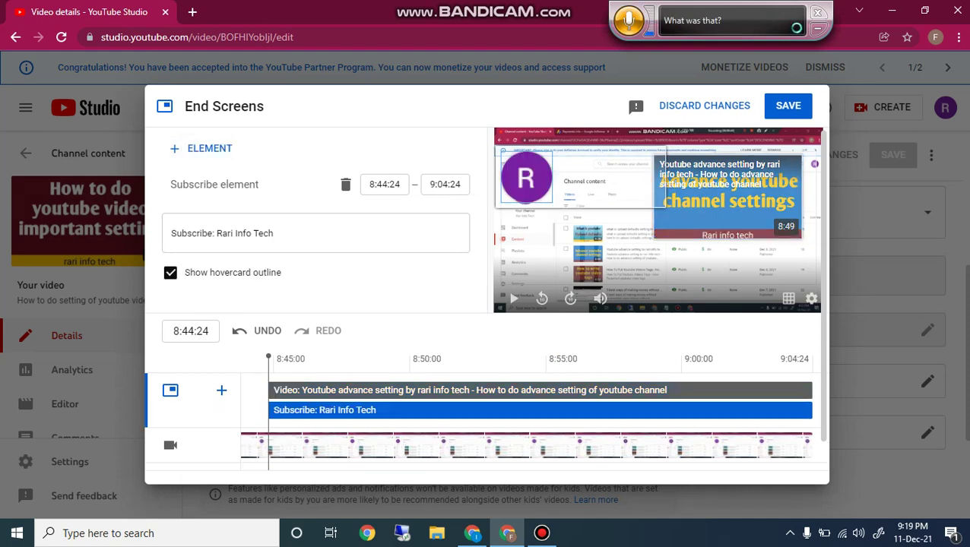
{"action": "left_click_drag", "start_coordinate": [526, 178], "coordinate": [609, 205]}
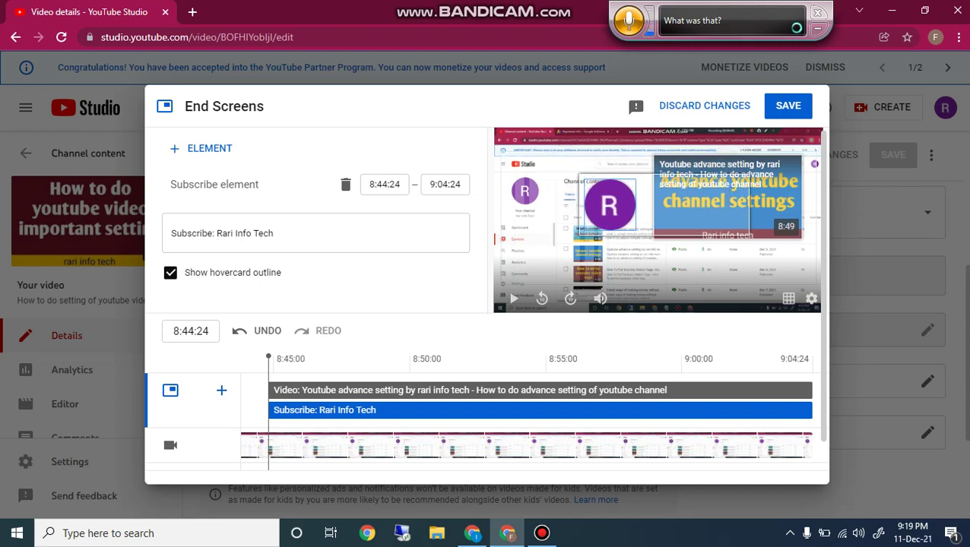
{"action": "left_click_drag", "start_coordinate": [610, 205], "coordinate": [534, 192]}
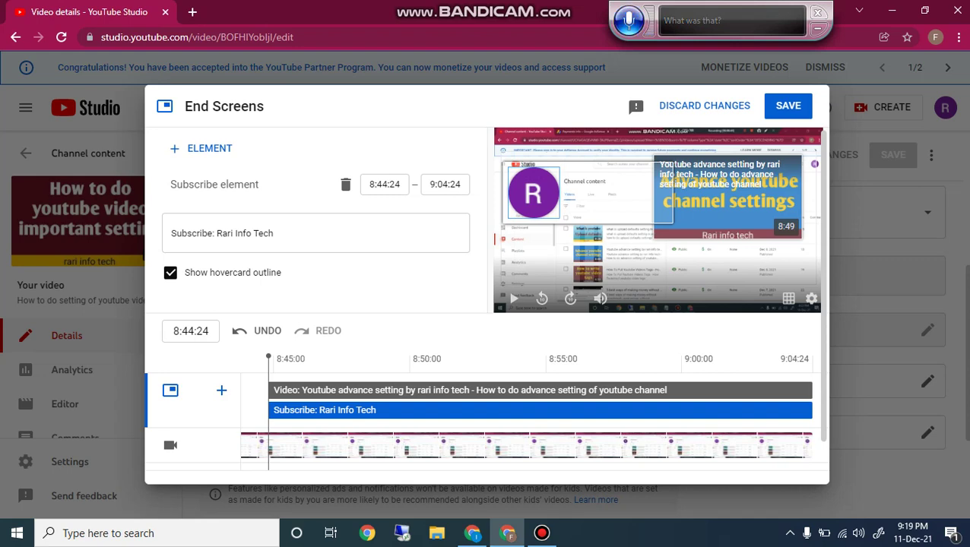
Search for "sad" channels for a channel end screen element, look through the results and leave without choosing one
{"action": "left_click", "coordinate": [202, 148]}
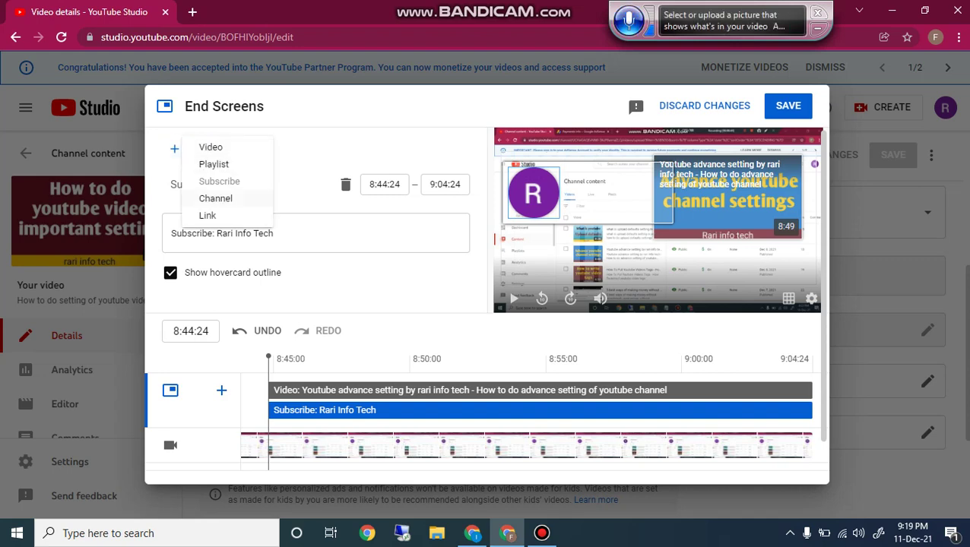
{"action": "left_click", "coordinate": [215, 198]}
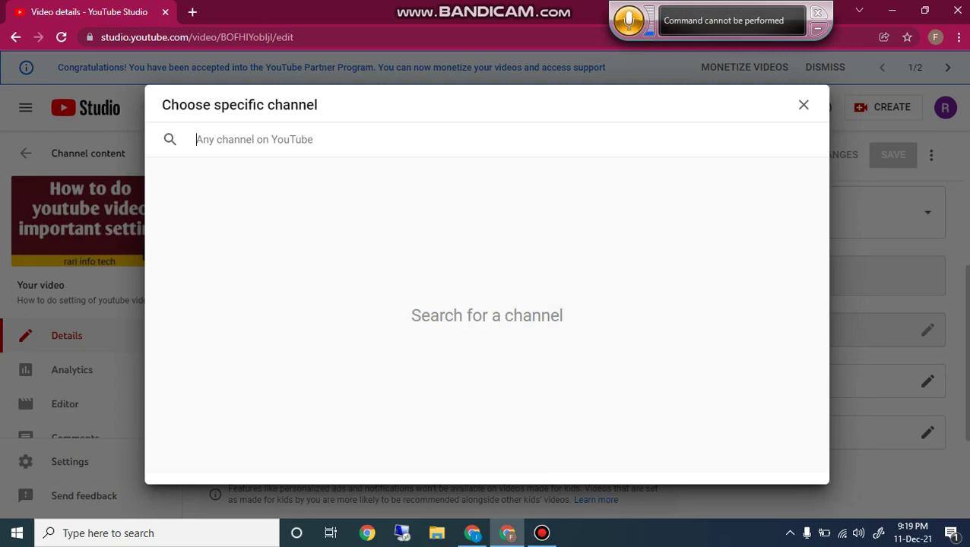
{"action": "type", "text": "sa"}
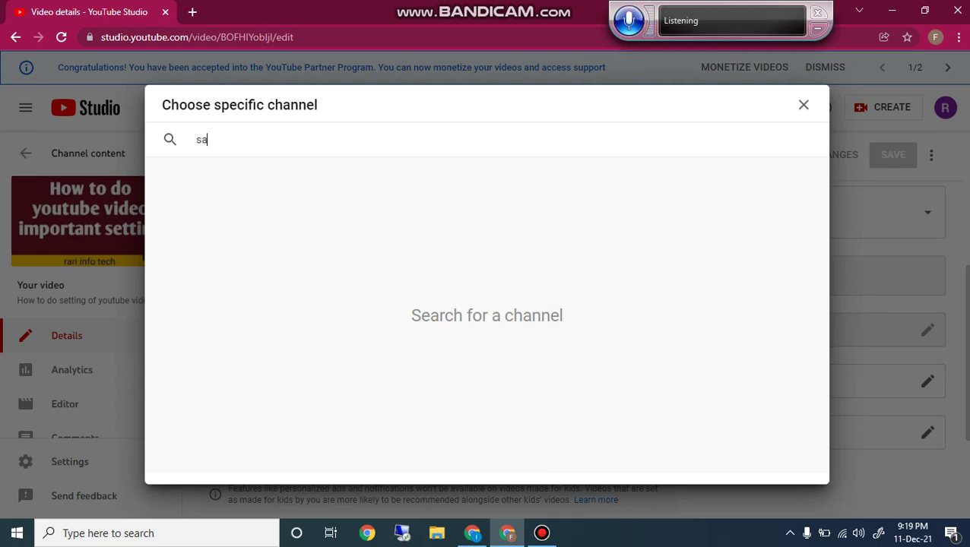
{"action": "type", "text": "d"}
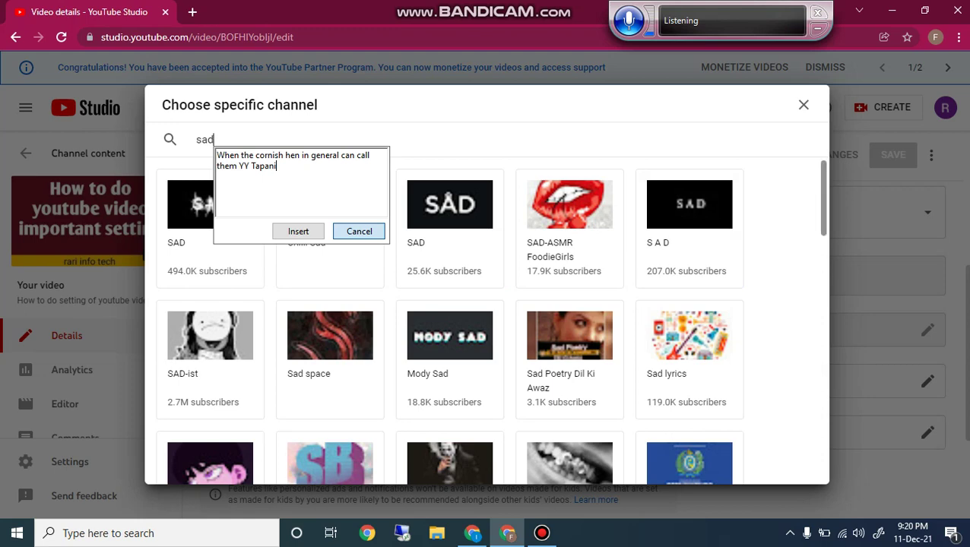
{"action": "scroll", "coordinate": [487, 320], "scroll_direction": "down", "scroll_amount": 5}
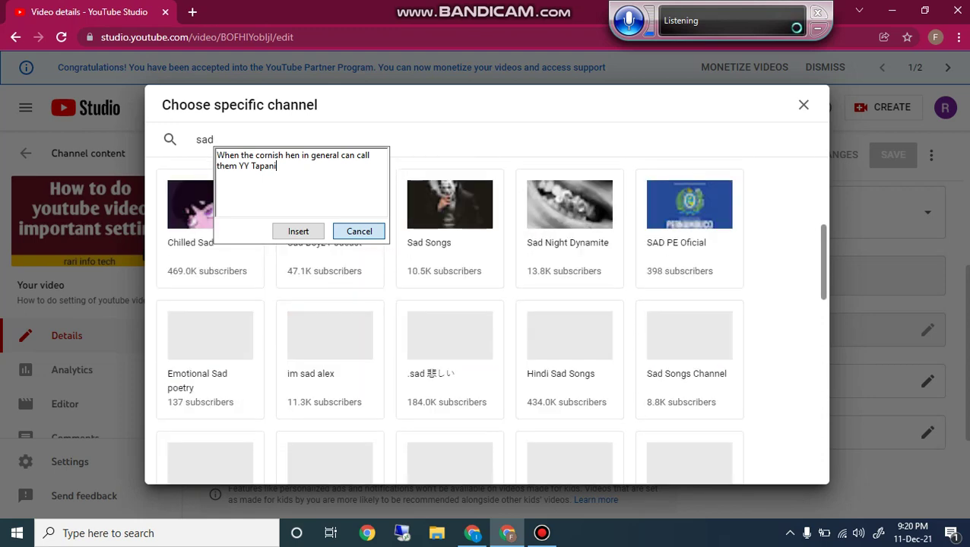
{"action": "scroll", "coordinate": [486, 319], "scroll_direction": "down", "scroll_amount": 3}
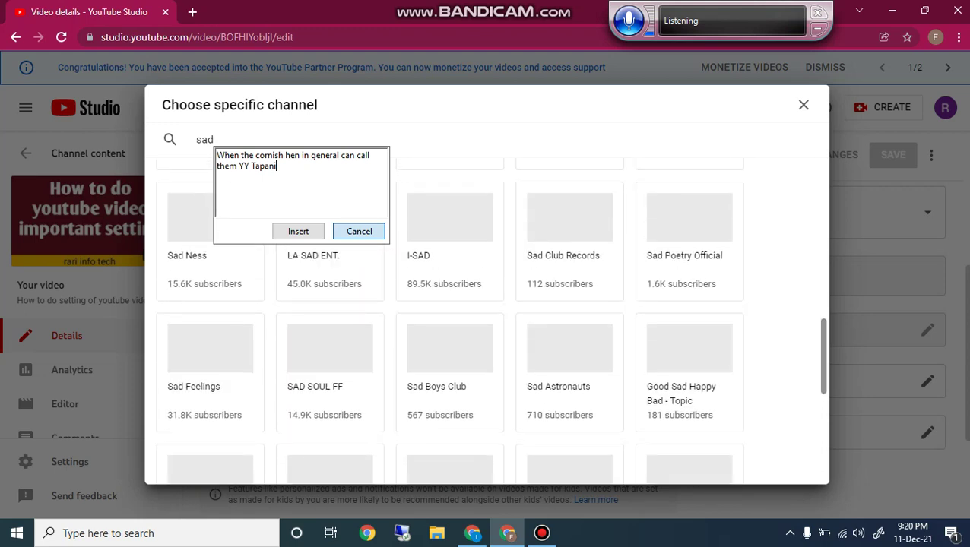
{"action": "scroll", "coordinate": [487, 319], "scroll_direction": "up", "scroll_amount": 3}
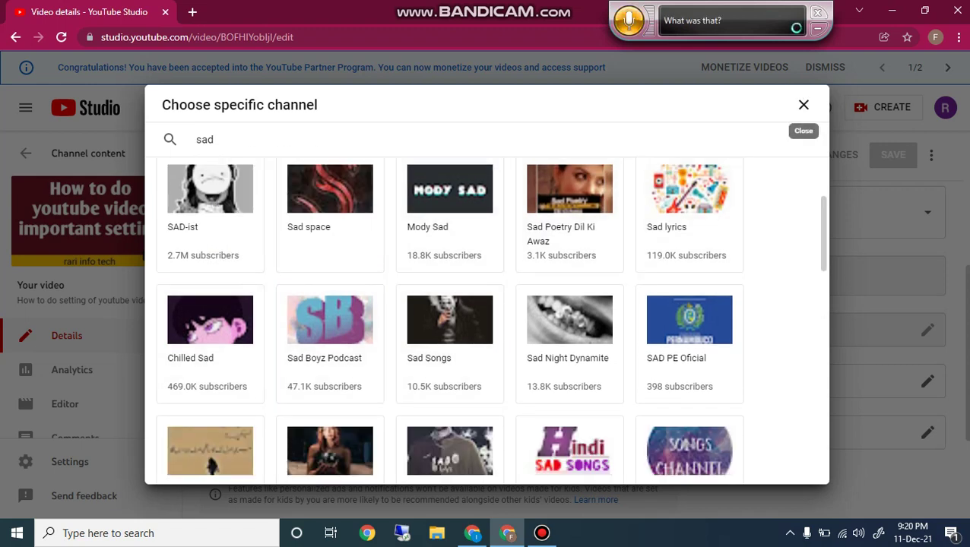
{"action": "left_click", "coordinate": [804, 105]}
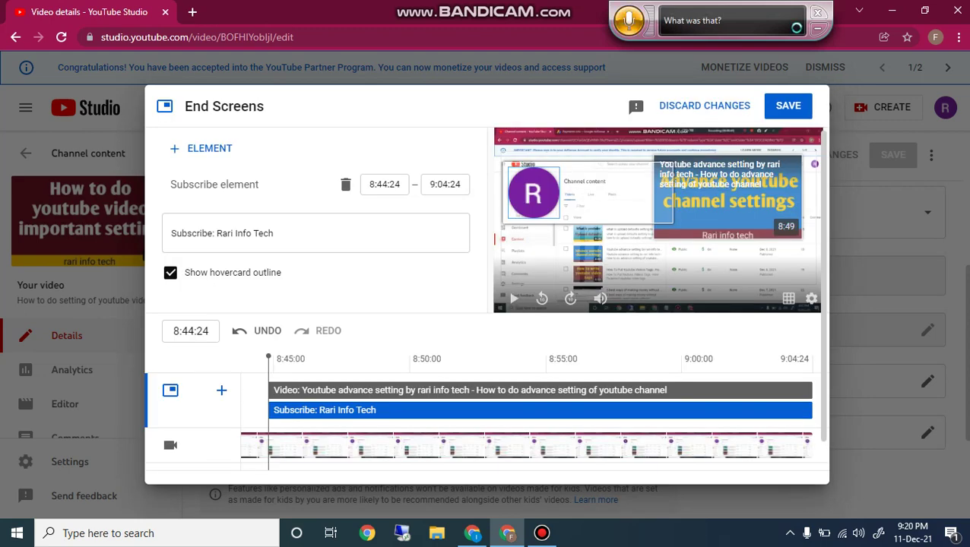
Start adding a link element, read the External links Terms and Conditions and decline them
{"action": "left_click", "coordinate": [202, 148]}
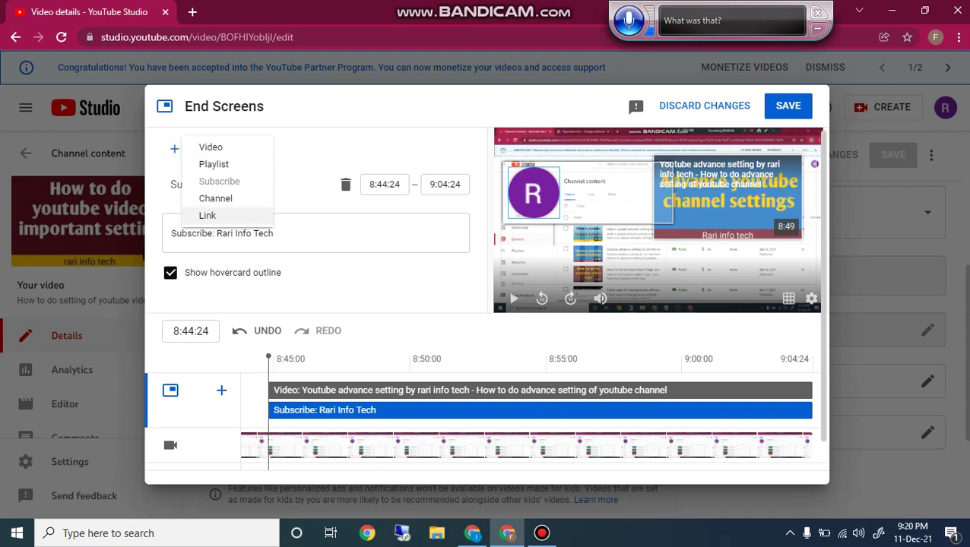
{"action": "left_click", "coordinate": [207, 215]}
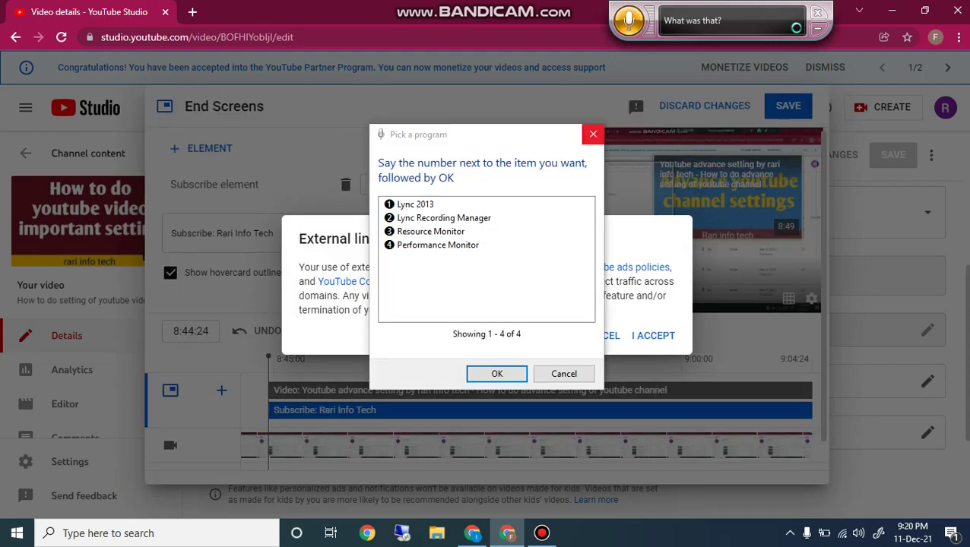
{"action": "left_click", "coordinate": [593, 134]}
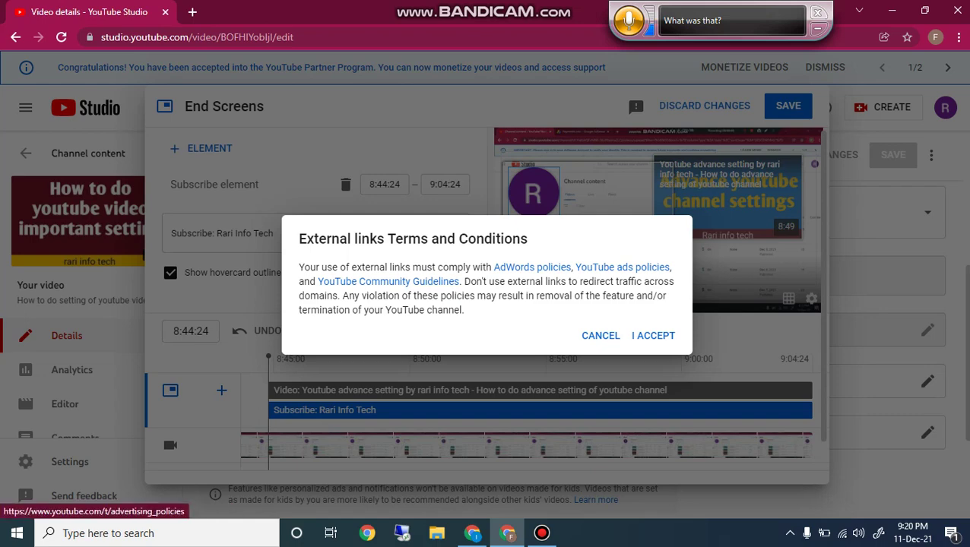
{"action": "key", "text": "Tab"}
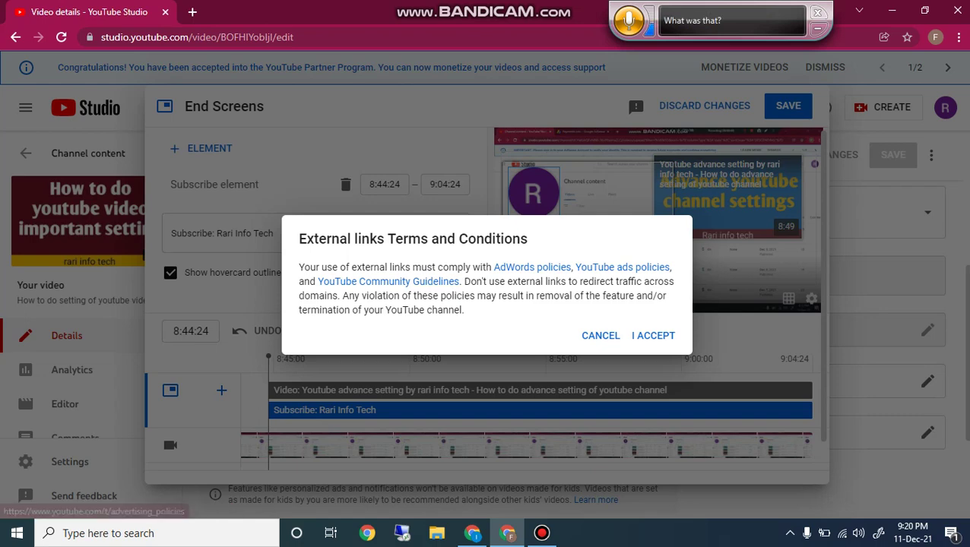
{"action": "key", "text": "Tab"}
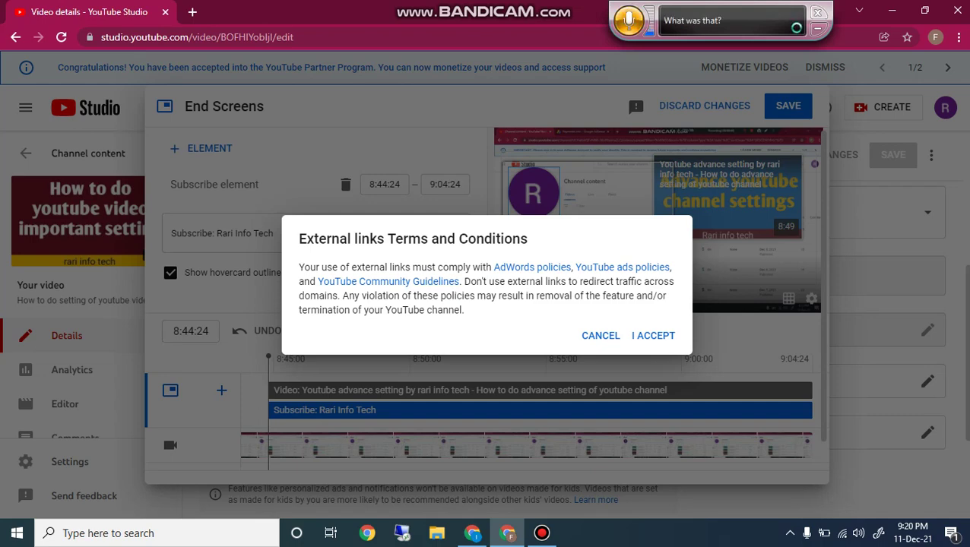
{"action": "left_click", "coordinate": [596, 334]}
{"action": "left_click", "coordinate": [202, 149]}
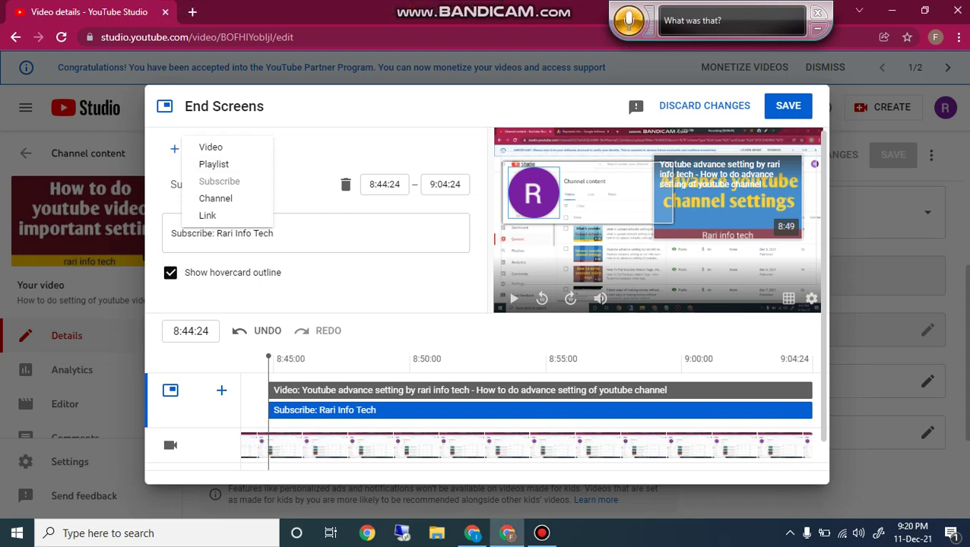
{"action": "key", "text": "Escape"}
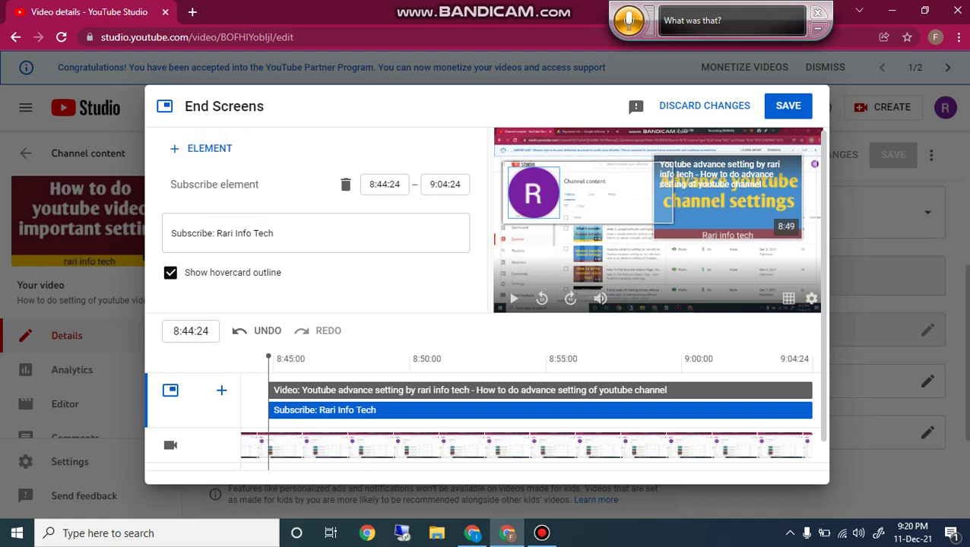
{"action": "left_click", "coordinate": [193, 152]}
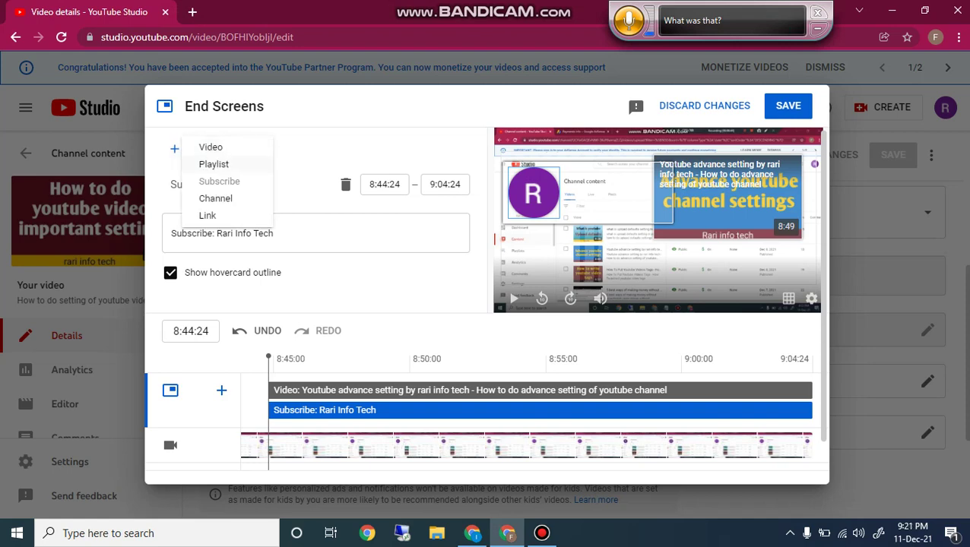
{"action": "key", "text": "Escape"}
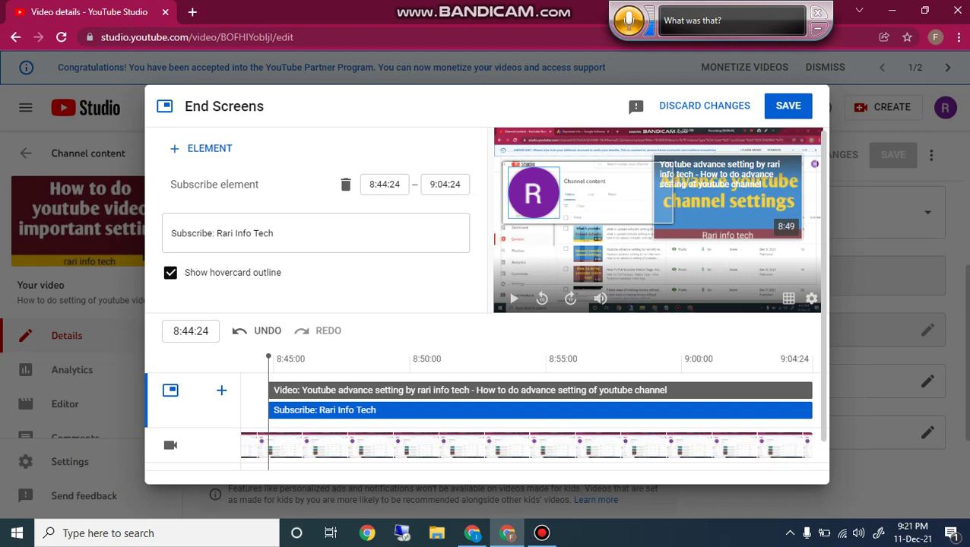
Delete the subscribe element from the end screen and discard all end screen changes
{"action": "triple_click", "coordinate": [221, 234]}
{"action": "left_click", "coordinate": [222, 233]}
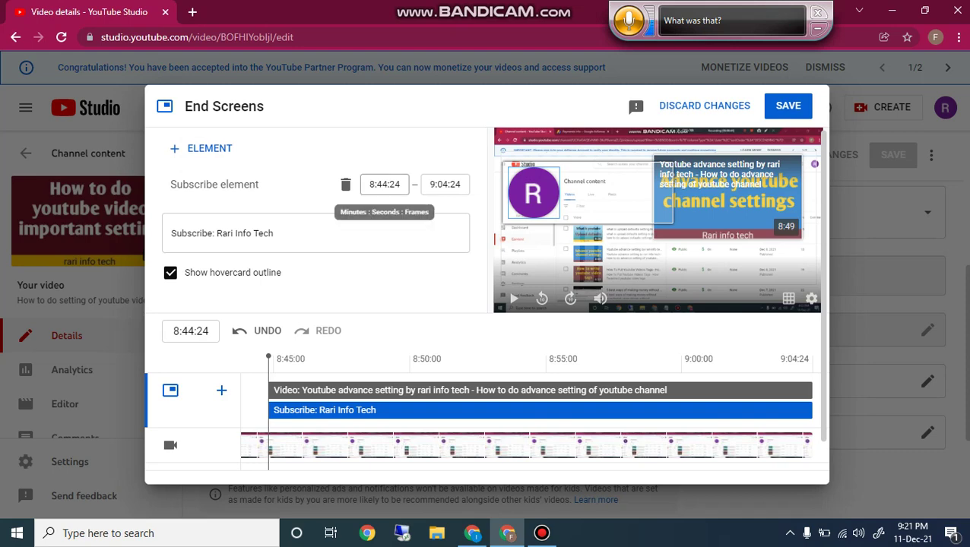
{"action": "left_click", "coordinate": [345, 184]}
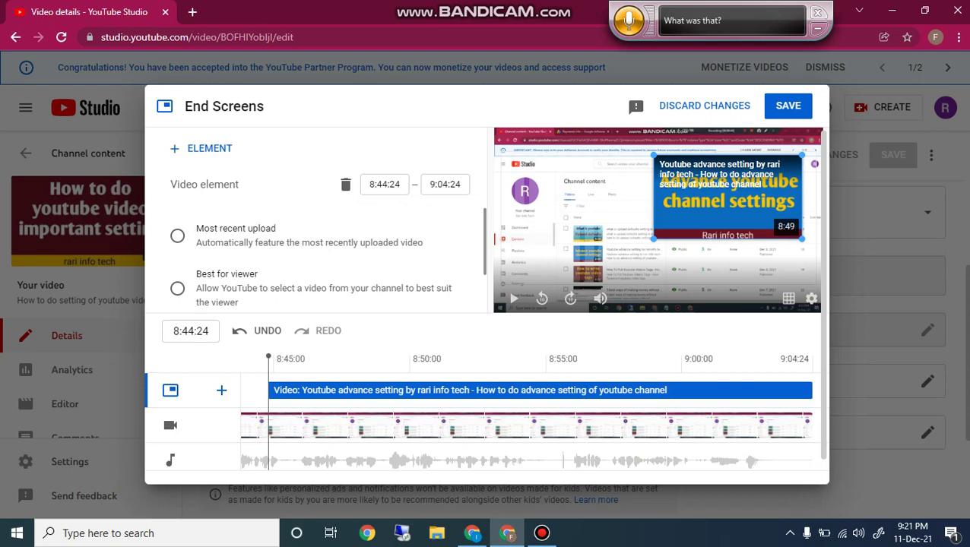
{"action": "left_click", "coordinate": [705, 106]}
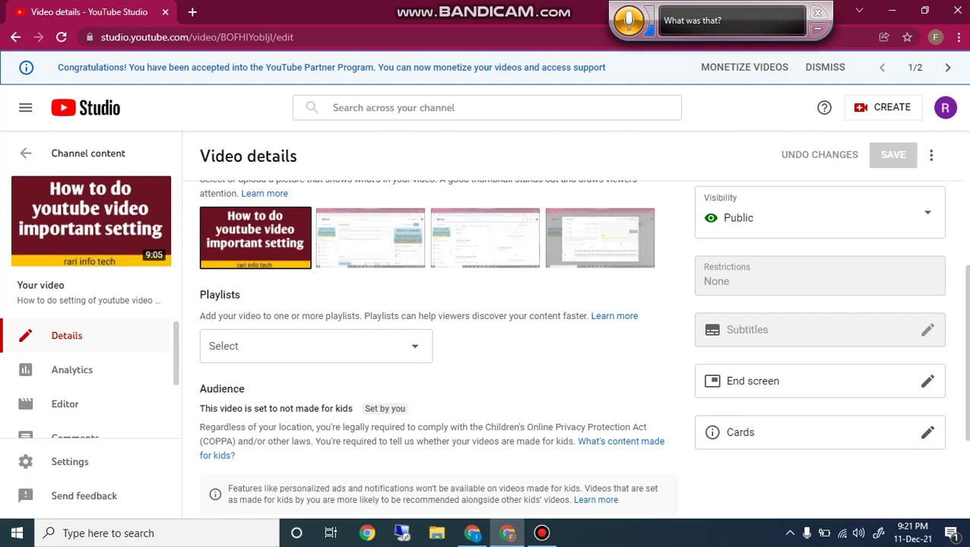
Open the video's info cards and add a video card linking to the channel's own upload defaults video
{"action": "left_click", "coordinate": [820, 433]}
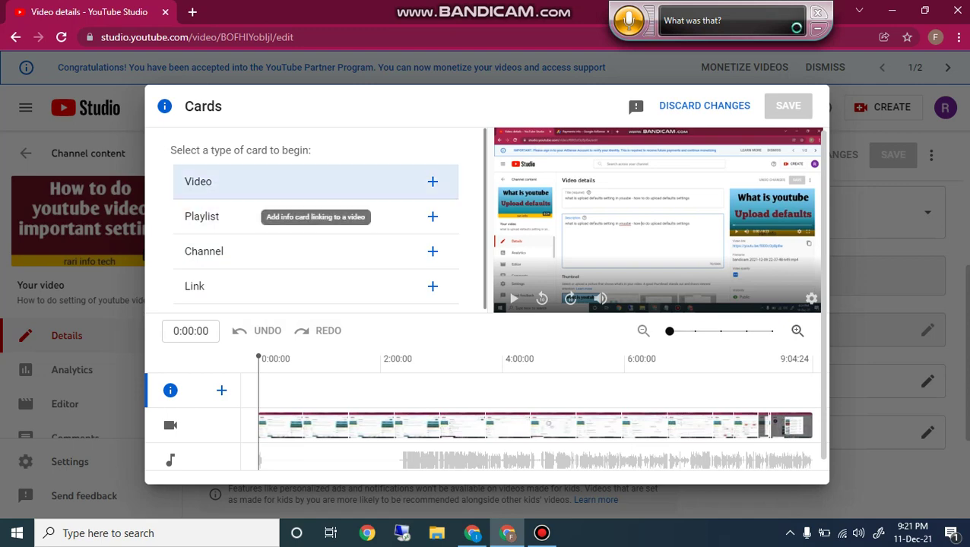
{"action": "left_click", "coordinate": [432, 181]}
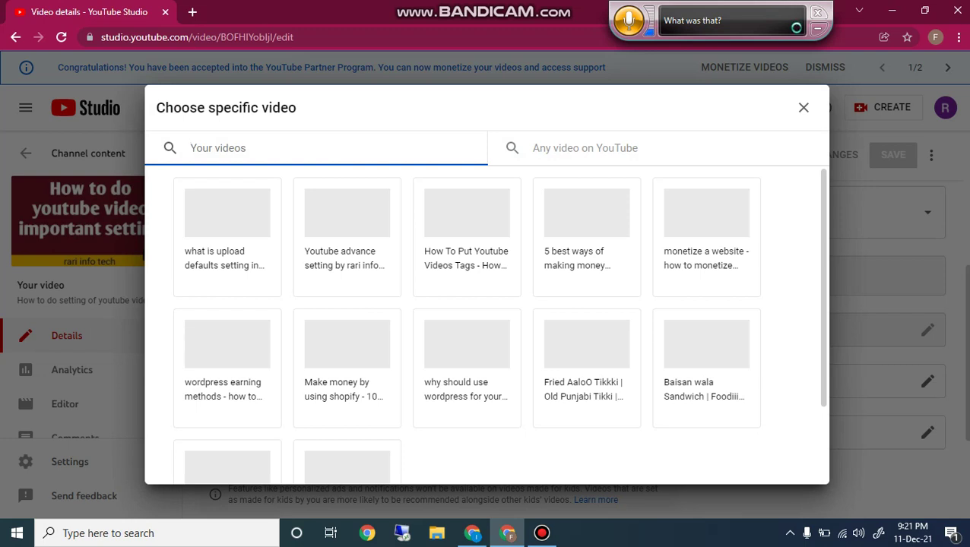
{"action": "left_click", "coordinate": [585, 148]}
{"action": "left_click", "coordinate": [219, 148]}
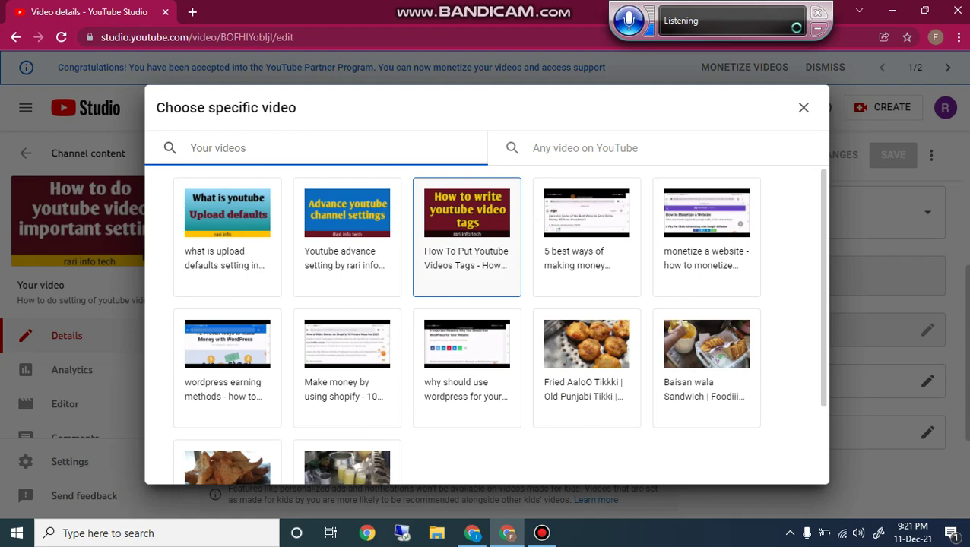
{"action": "left_click", "coordinate": [227, 228]}
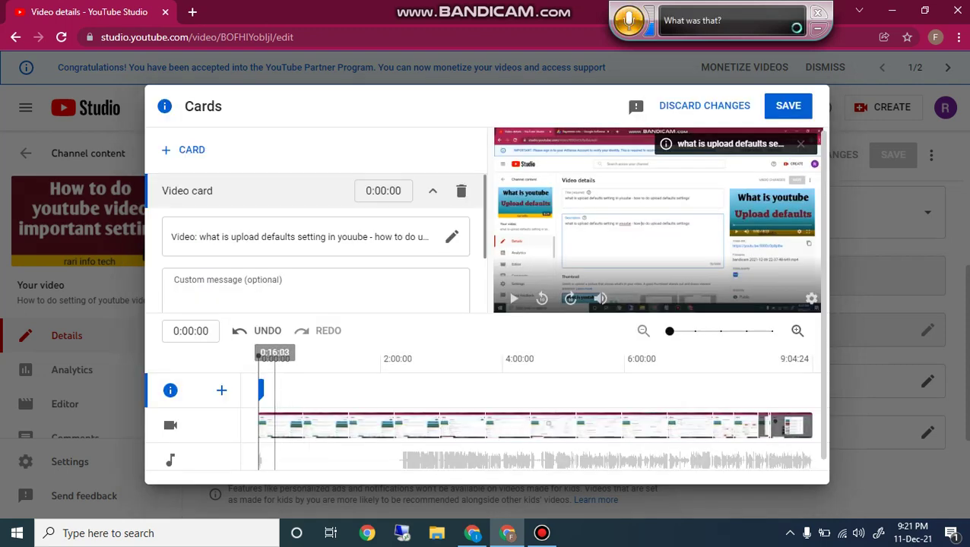
Move the video card along the timeline, settling at 0:58:26, and delete it
{"action": "left_click_drag", "start_coordinate": [262, 390], "coordinate": [434, 390]}
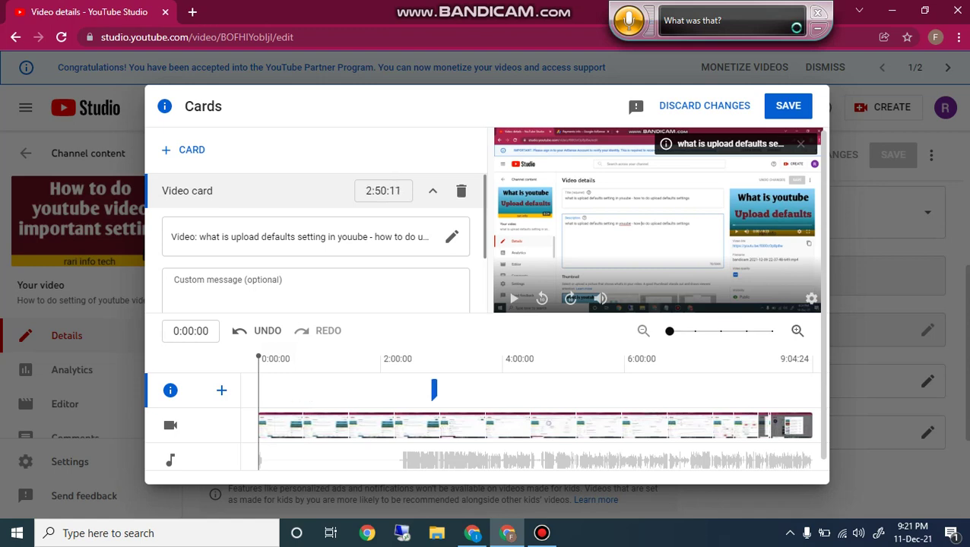
{"action": "left_click_drag", "start_coordinate": [651, 390], "coordinate": [321, 390]}
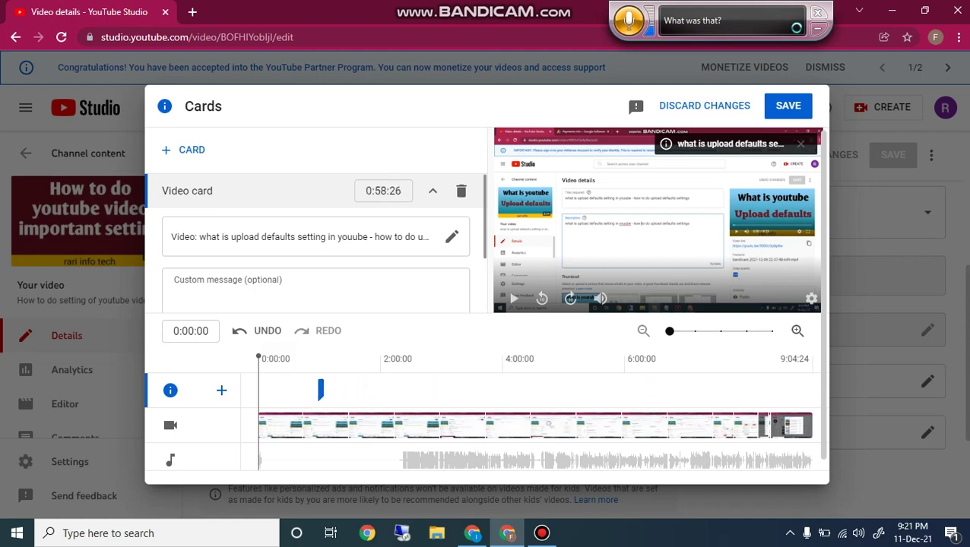
{"action": "left_click", "coordinate": [461, 190]}
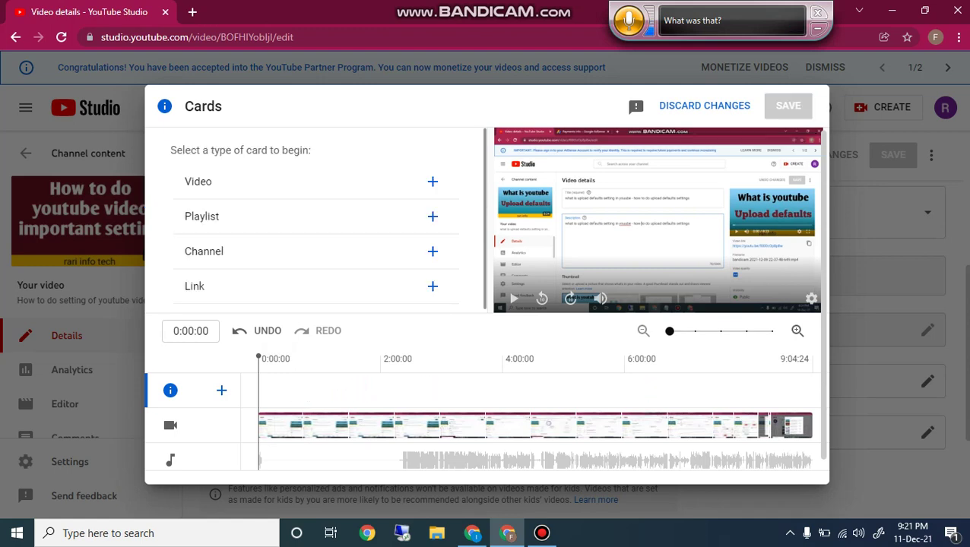
Search all of YouTube for "as", add a video card for the Gyan Gaming challenge video at 0:30:25, and delete it
{"action": "left_click", "coordinate": [433, 182]}
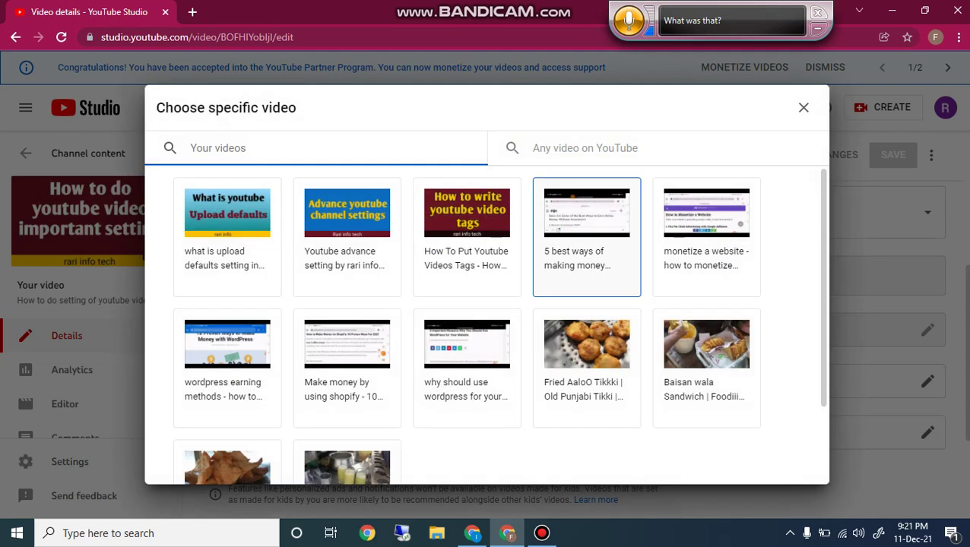
{"action": "left_click", "coordinate": [585, 148]}
{"action": "type", "text": "as"}
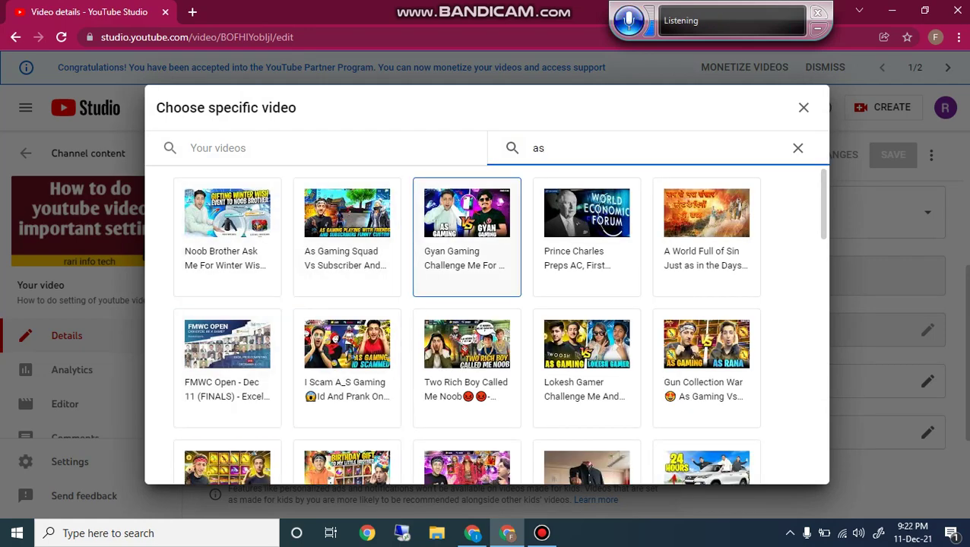
{"action": "left_click", "coordinate": [467, 228]}
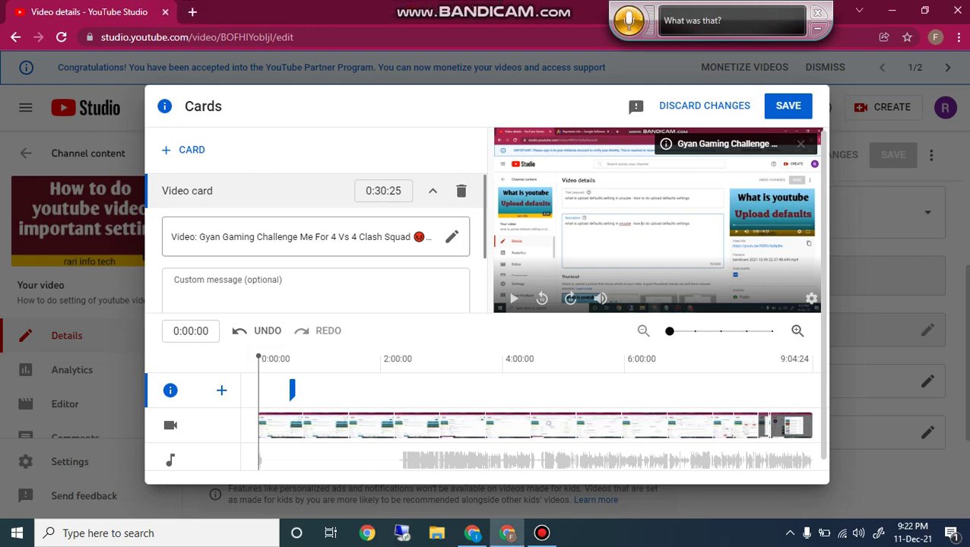
{"action": "left_click", "coordinate": [461, 191]}
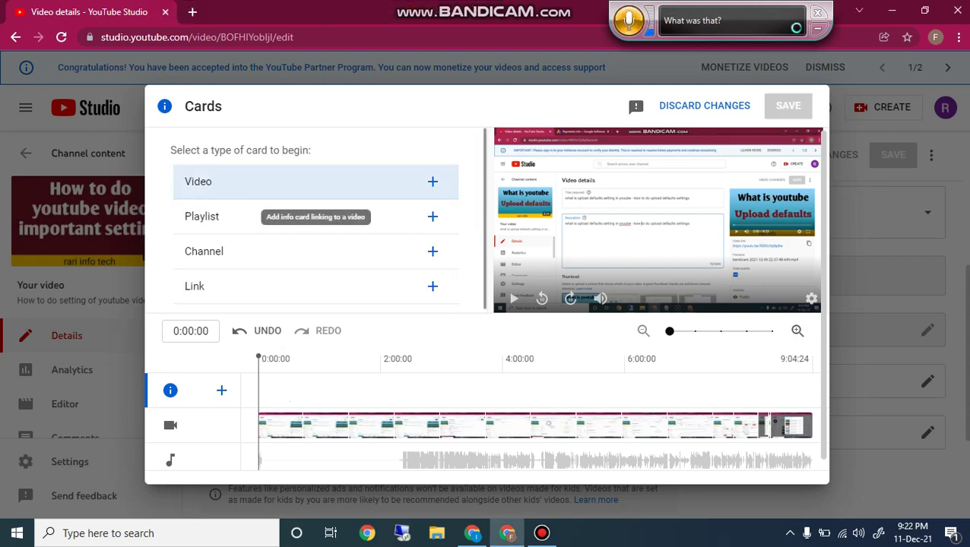
Add a playlist card for the 91-video "Dds" playlist found by searching "dds", move it to about 2:00:00 on the timeline, and delete it
{"action": "left_click", "coordinate": [316, 222]}
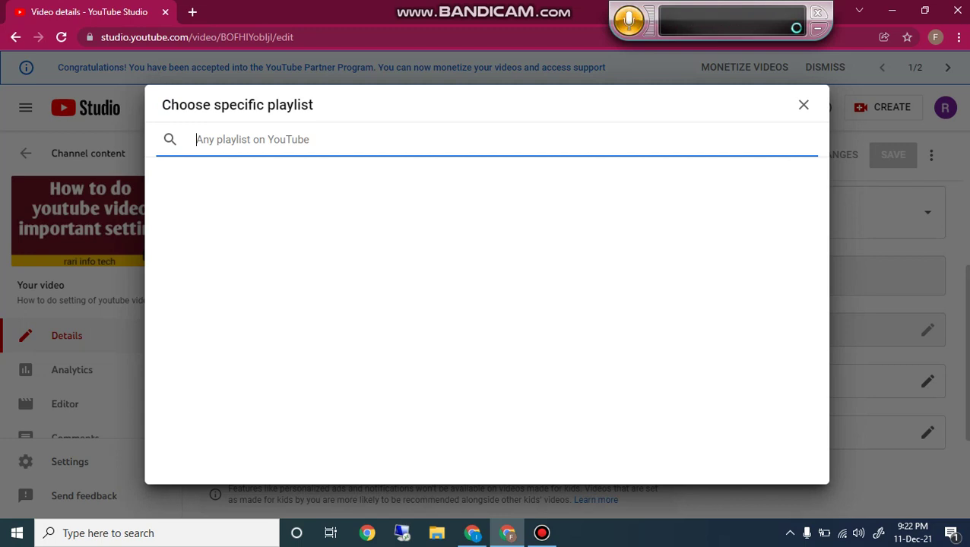
{"action": "type", "text": "dds"}
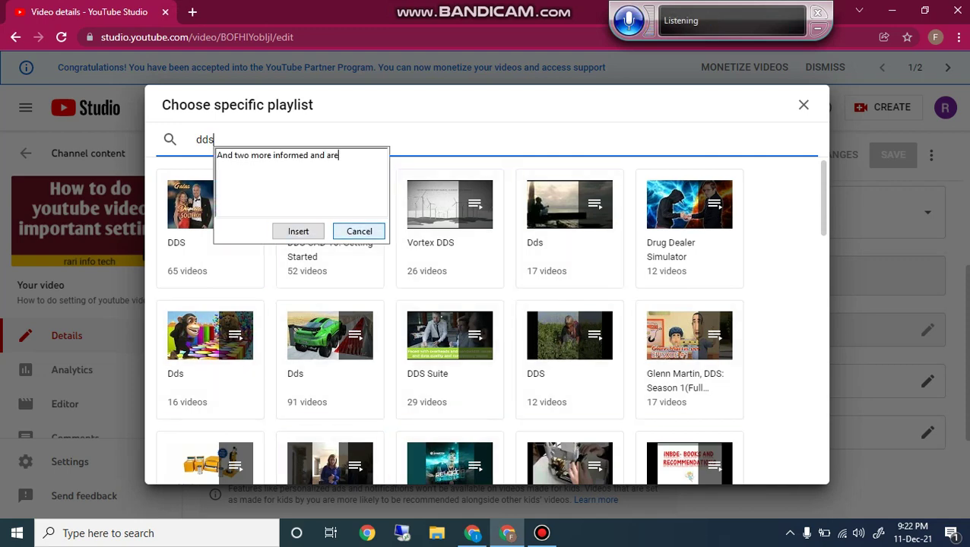
{"action": "left_click", "coordinate": [359, 231]}
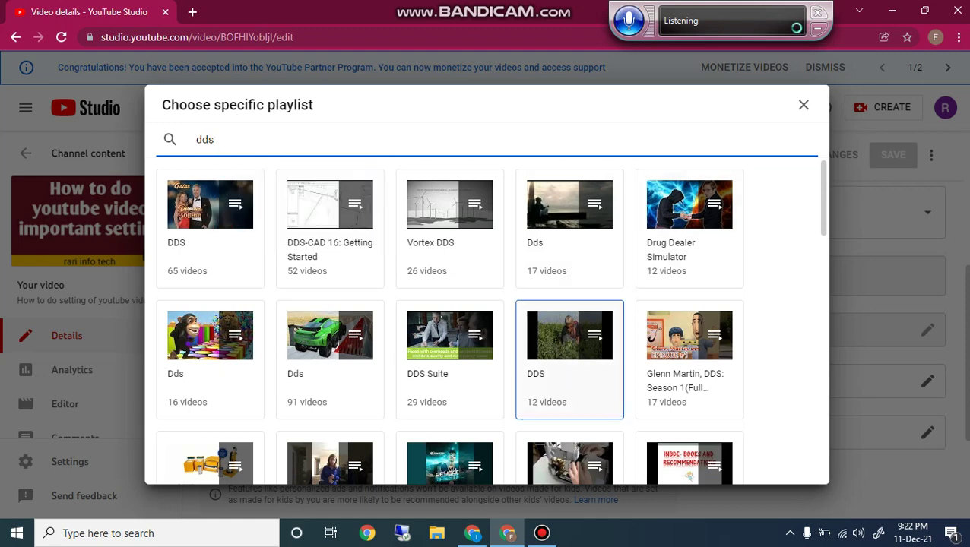
{"action": "left_click", "coordinate": [345, 374]}
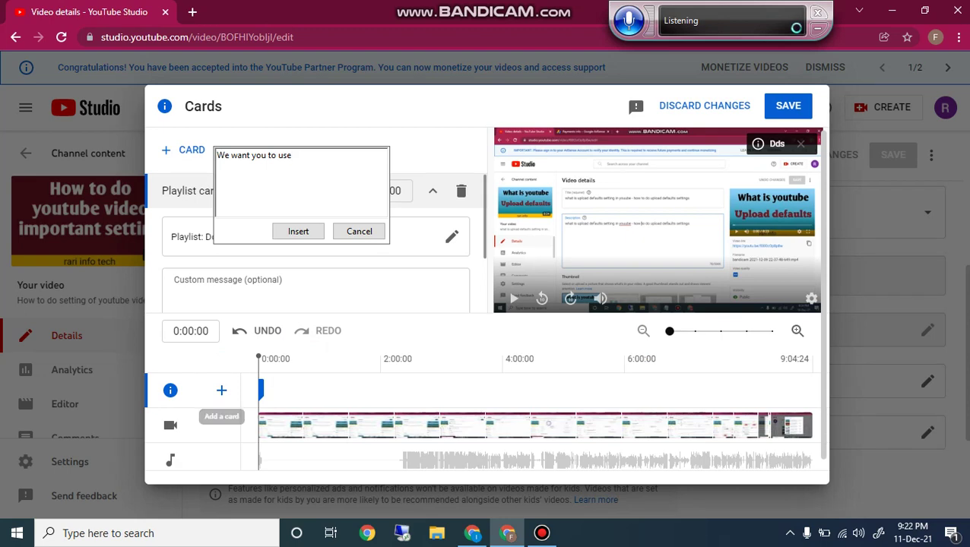
{"action": "left_click_drag", "start_coordinate": [262, 390], "coordinate": [287, 390]}
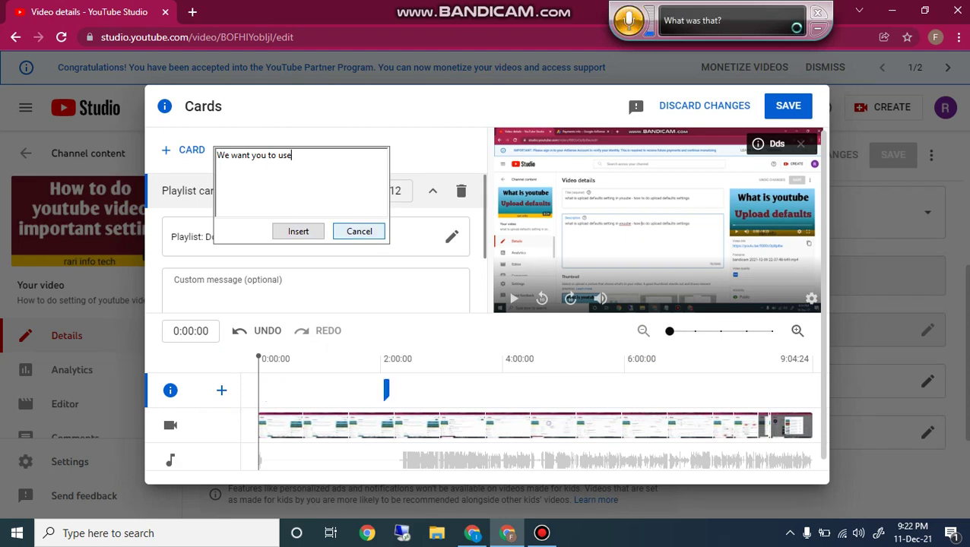
{"action": "left_click", "coordinate": [460, 191]}
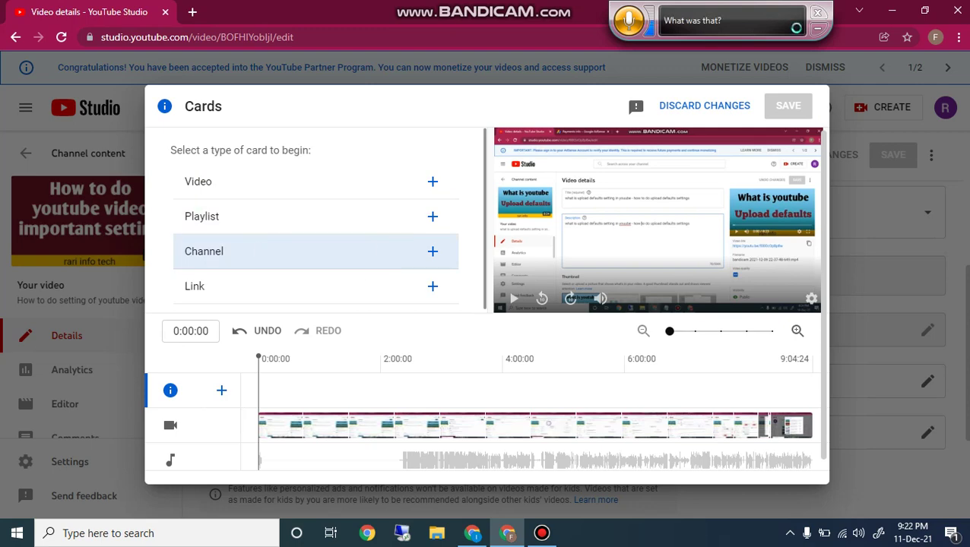
Search for "ik", add a channel card for IK Vlogs, move it along the timeline and delete it
{"action": "left_click", "coordinate": [315, 254]}
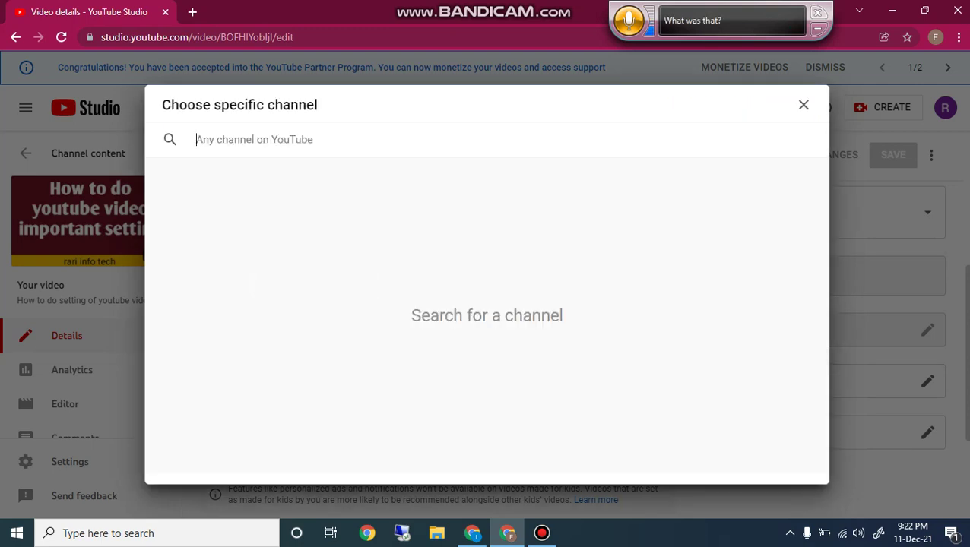
{"action": "type", "text": "ik"}
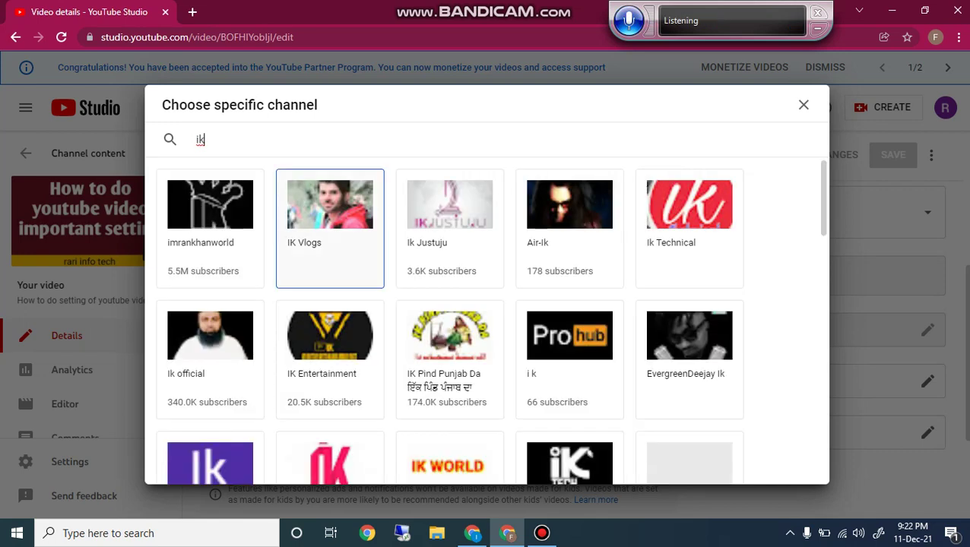
{"action": "left_click", "coordinate": [330, 228]}
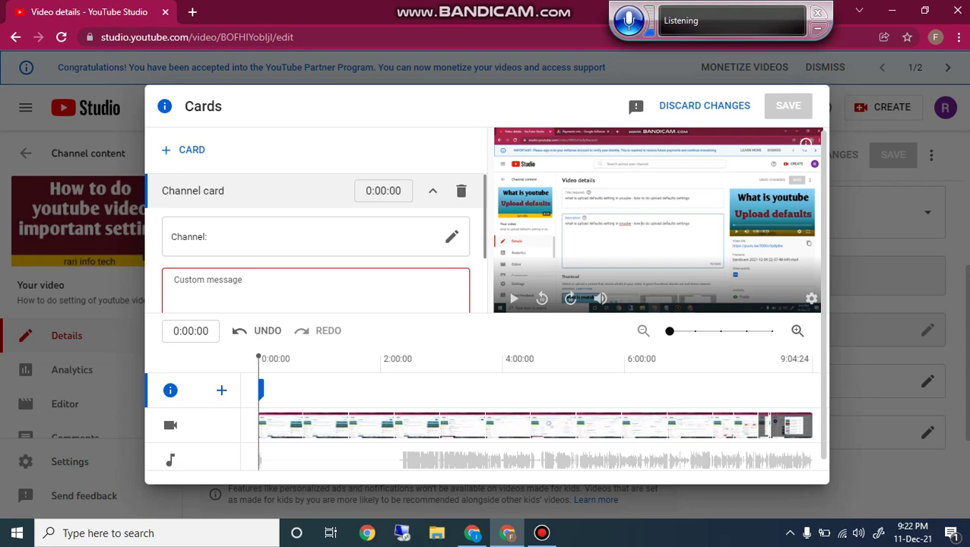
{"action": "mouse_move", "coordinate": [260, 390]}
{"action": "left_mouse_down"}
{"action": "mouse_move", "coordinate": [612, 390]}
{"action": "mouse_move", "coordinate": [513, 390]}
{"action": "left_mouse_up"}
{"action": "left_click", "coordinate": [461, 191]}
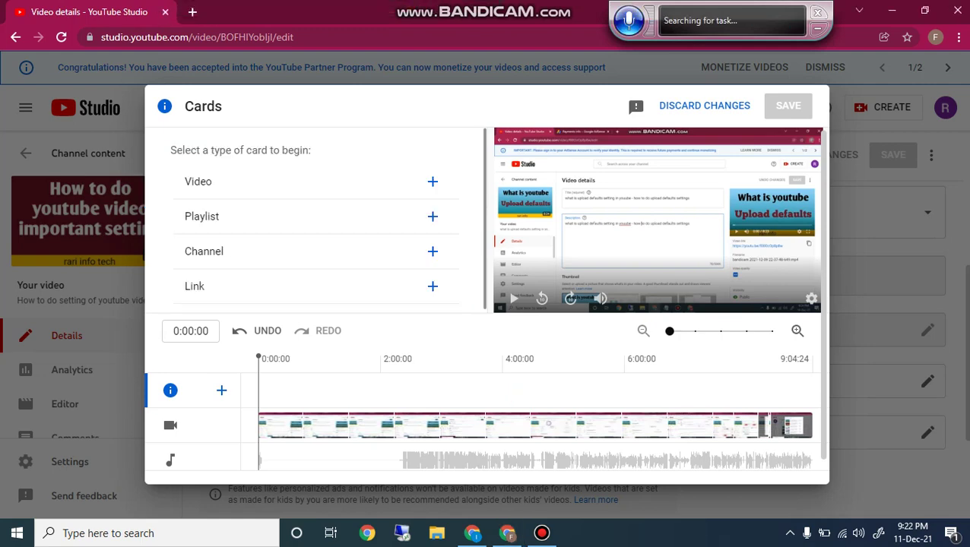
Start adding a link card, dismiss the app chooser and decline the External links Terms and Conditions
{"action": "left_click", "coordinate": [433, 287]}
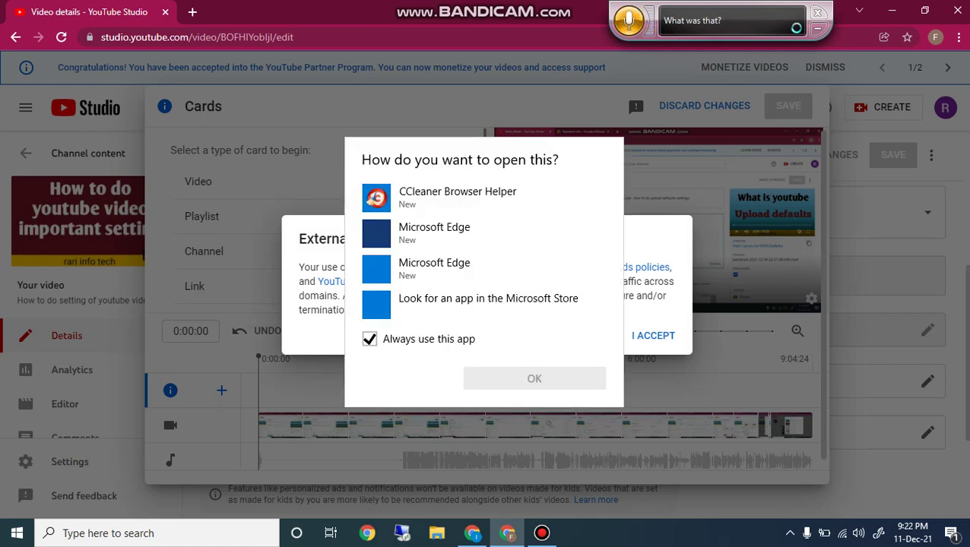
{"action": "key", "text": "Escape"}
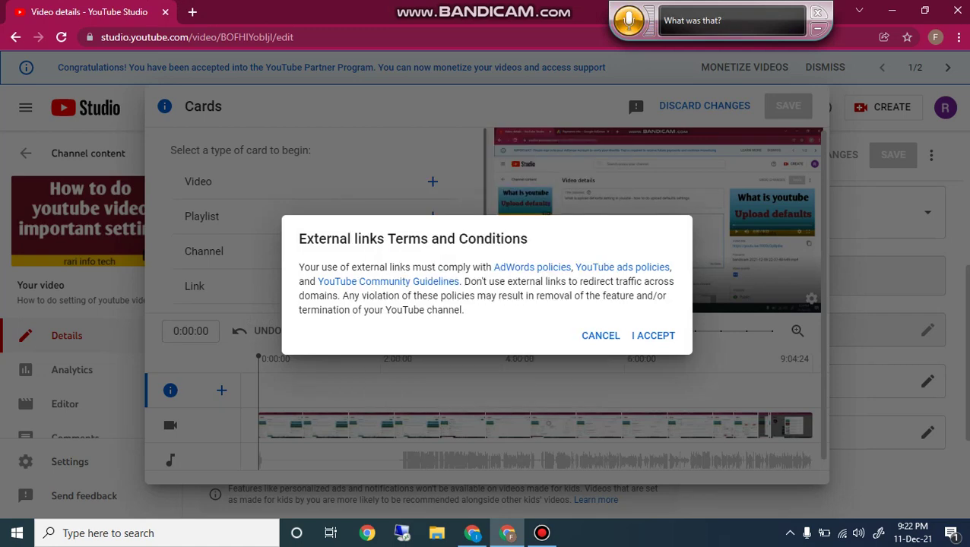
{"action": "left_click", "coordinate": [601, 335]}
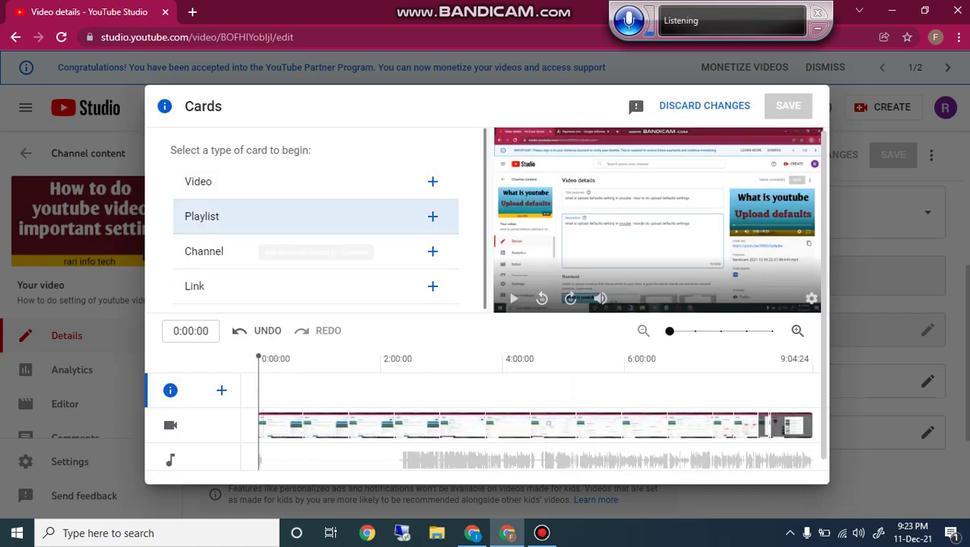
Discard the card changes and return to the title and description of the video details
{"action": "right_click", "coordinate": [672, 111]}
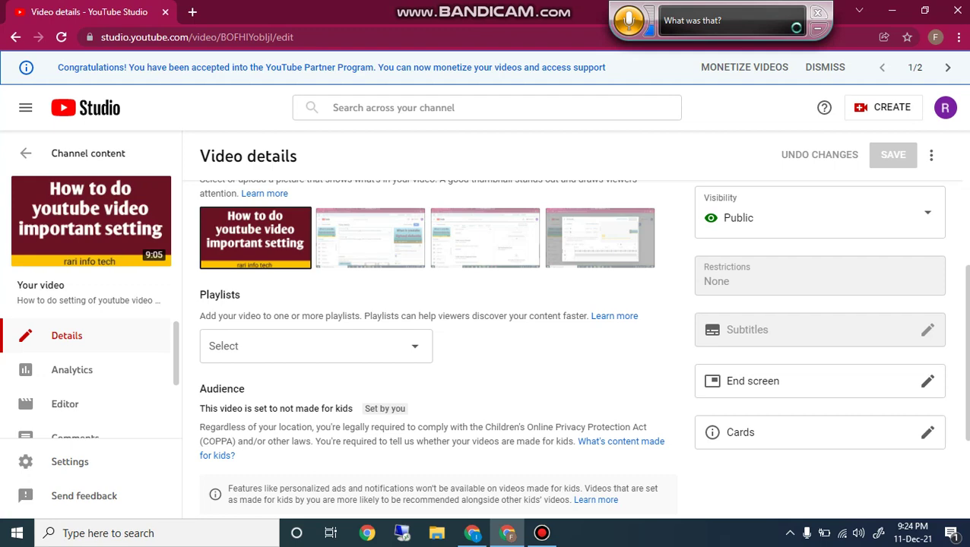
{"action": "key", "text": "Home"}
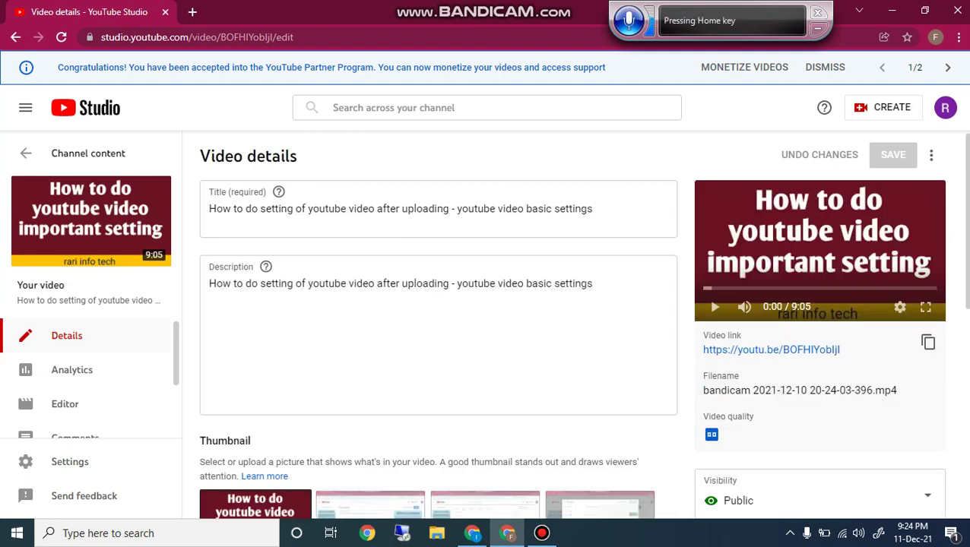